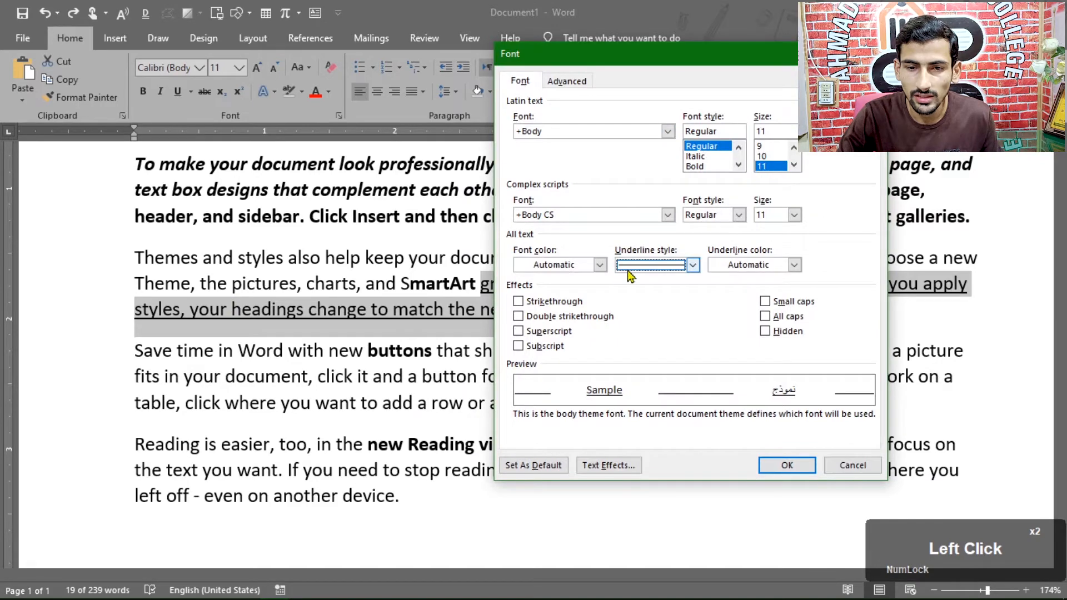
Set the selected underlined text after "SmartArt" to the Arial Black font, Italic style, size 14
{"action": "left_click", "coordinate": [845, 467]}
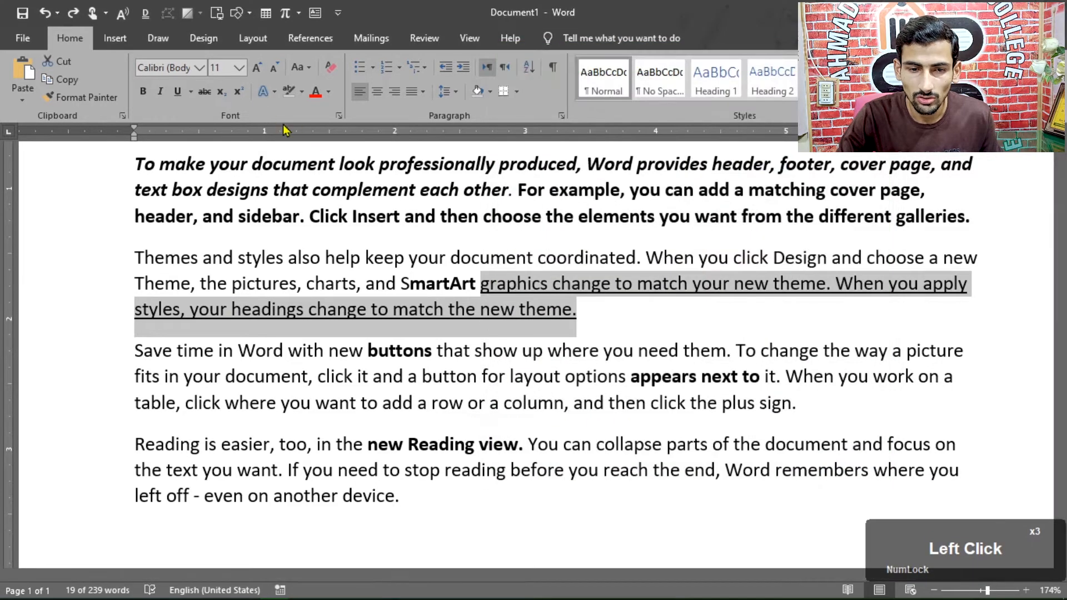
{"action": "key", "text": "ctrl+shift+f"}
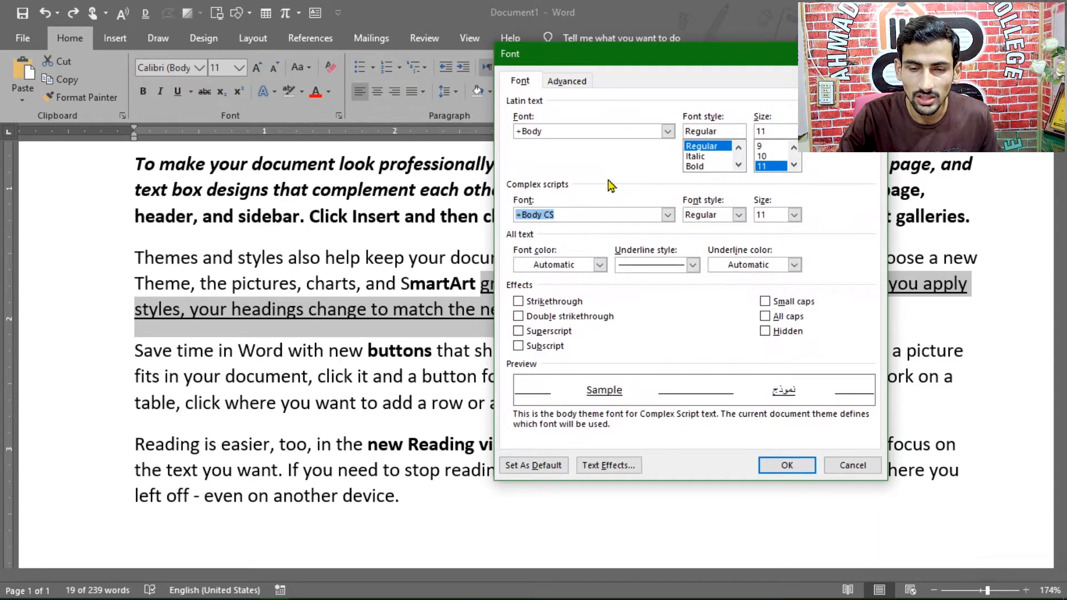
{"action": "left_click", "coordinate": [667, 131]}
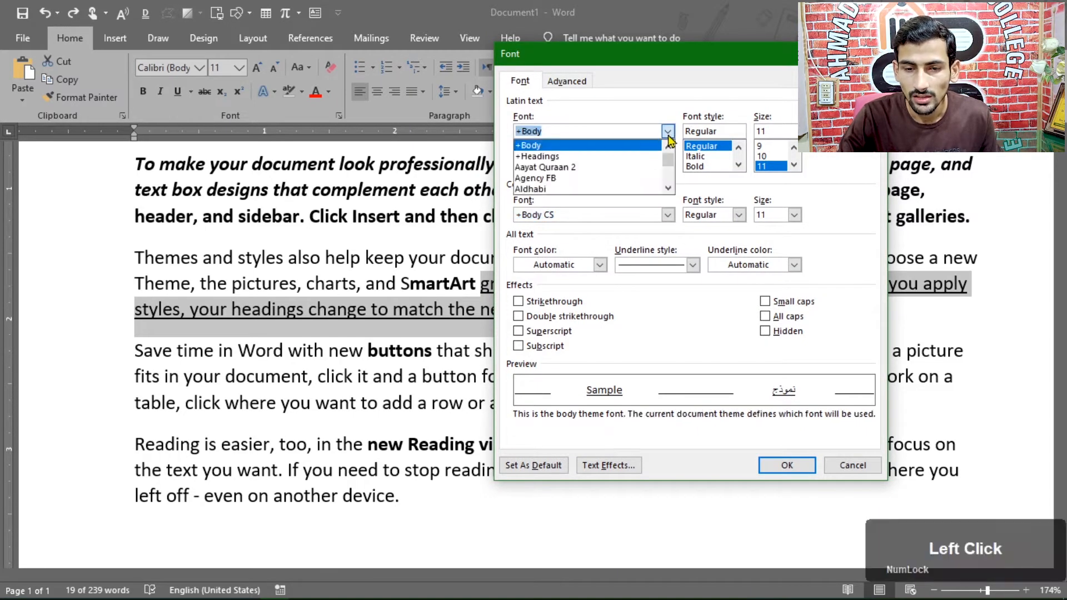
{"action": "left_click", "coordinate": [572, 178]}
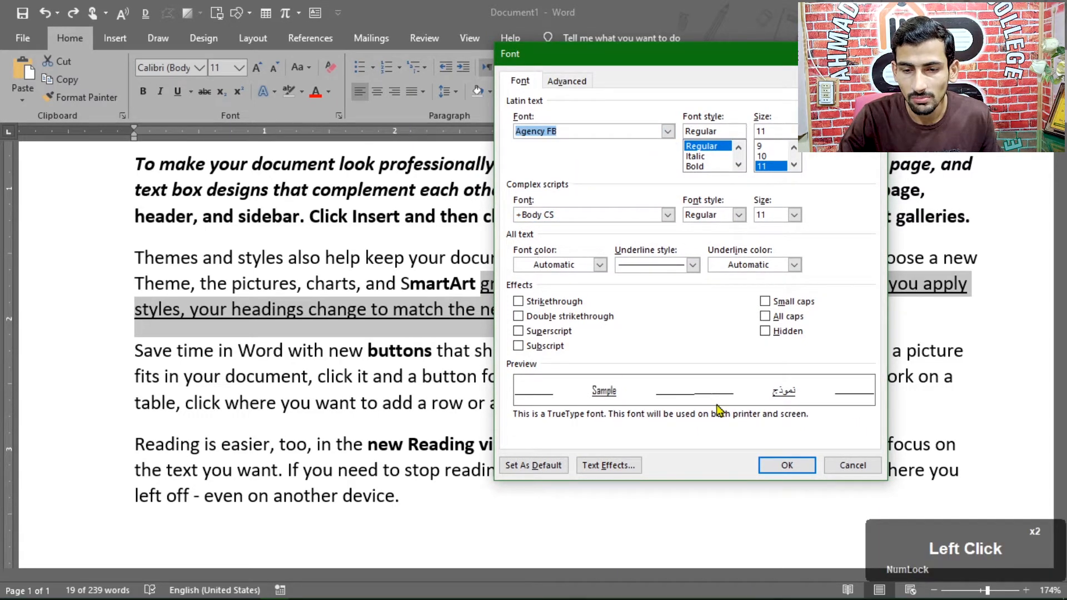
{"action": "left_click", "coordinate": [667, 132]}
{"action": "key", "text": "Down"}
{"action": "key", "text": "Down"}
{"action": "key", "text": "Down"}
{"action": "key", "text": "Down"}
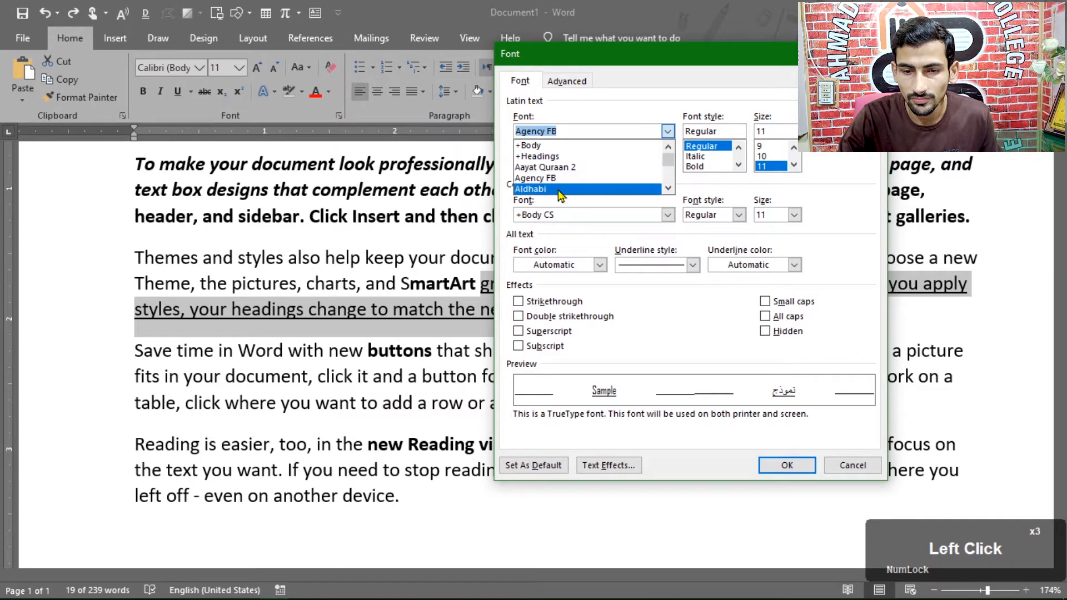
{"action": "left_click", "coordinate": [702, 157]}
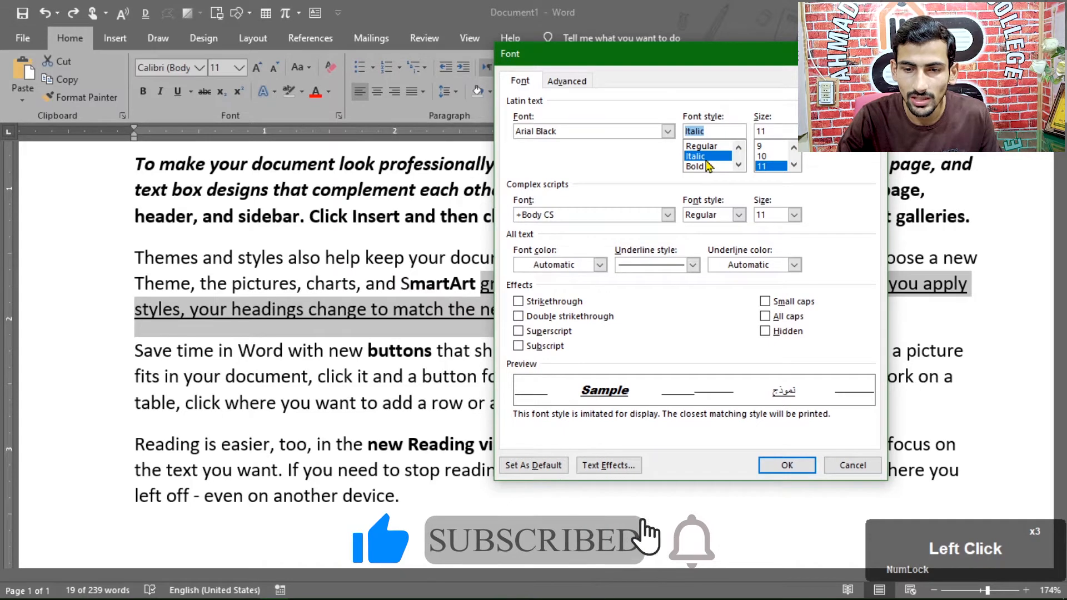
{"action": "double_click", "coordinate": [794, 165]}
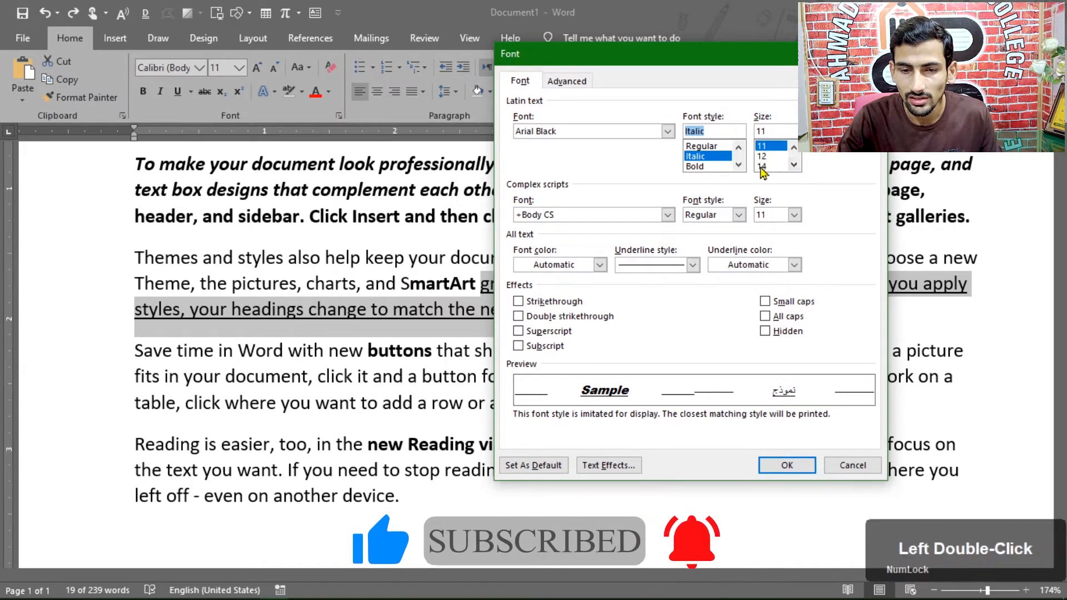
{"action": "left_click", "coordinate": [763, 166]}
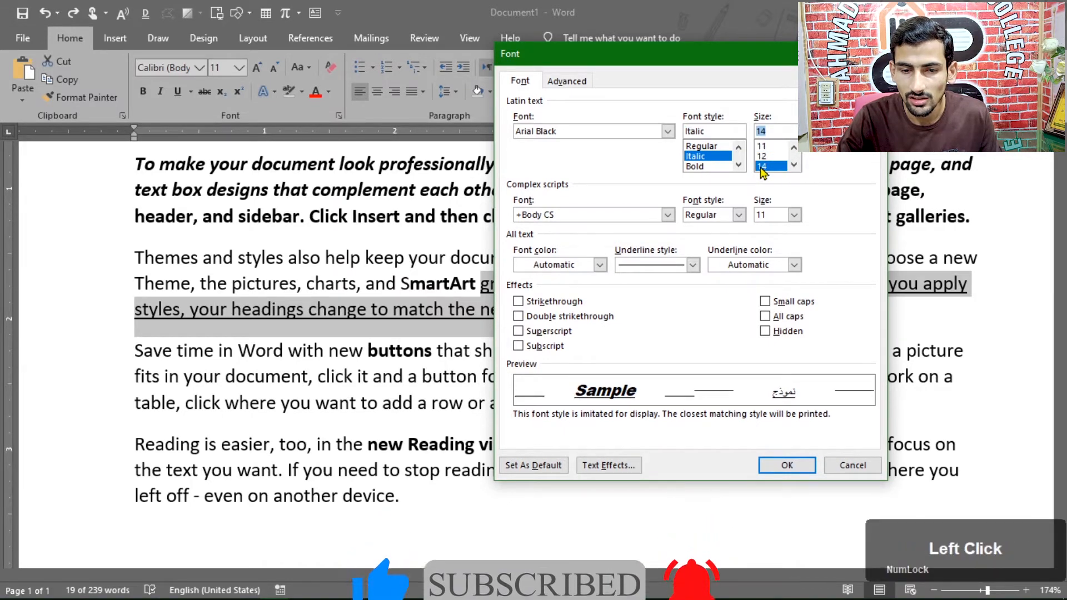
Give the selected text a dash-dot underline in red and apply the font settings
{"action": "left_click", "coordinate": [693, 265]}
{"action": "left_click_drag", "start_coordinate": [694, 304], "coordinate": [697, 341]}
{"action": "left_click", "coordinate": [652, 318]}
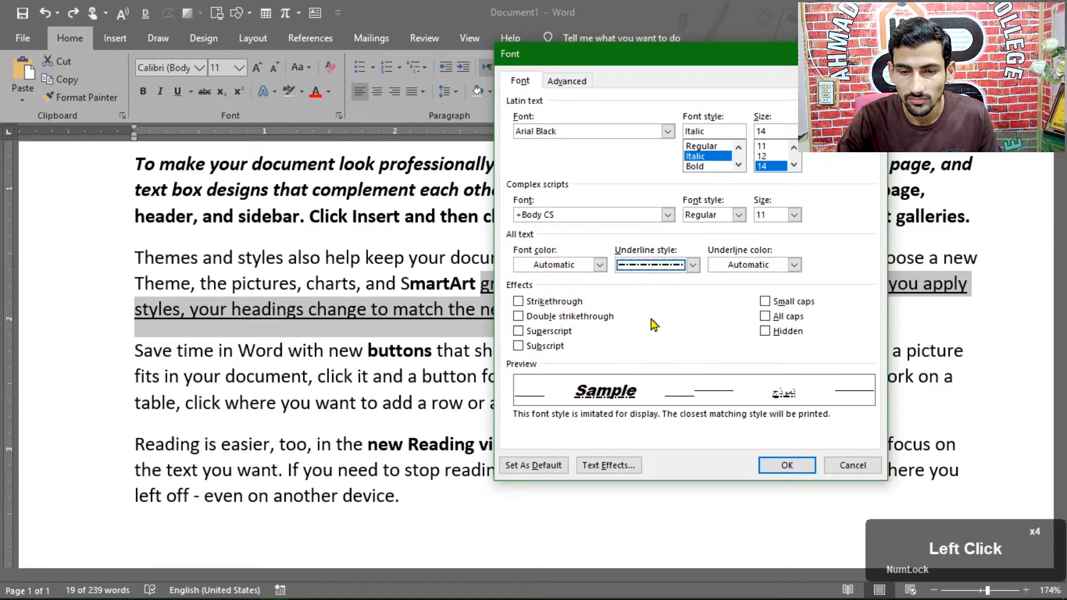
{"action": "left_click", "coordinate": [795, 265]}
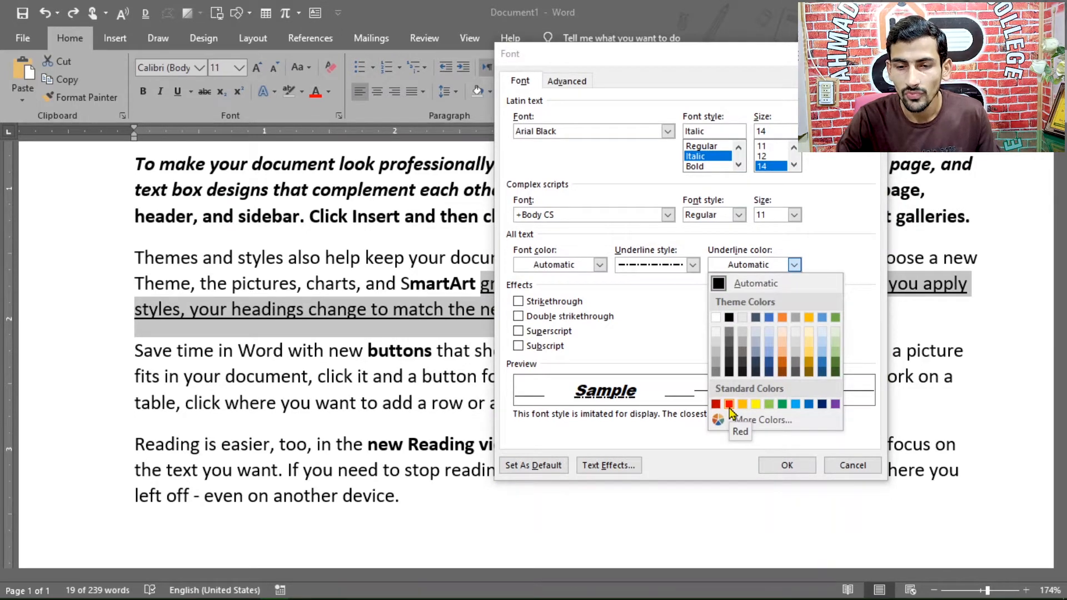
{"action": "left_click", "coordinate": [729, 405]}
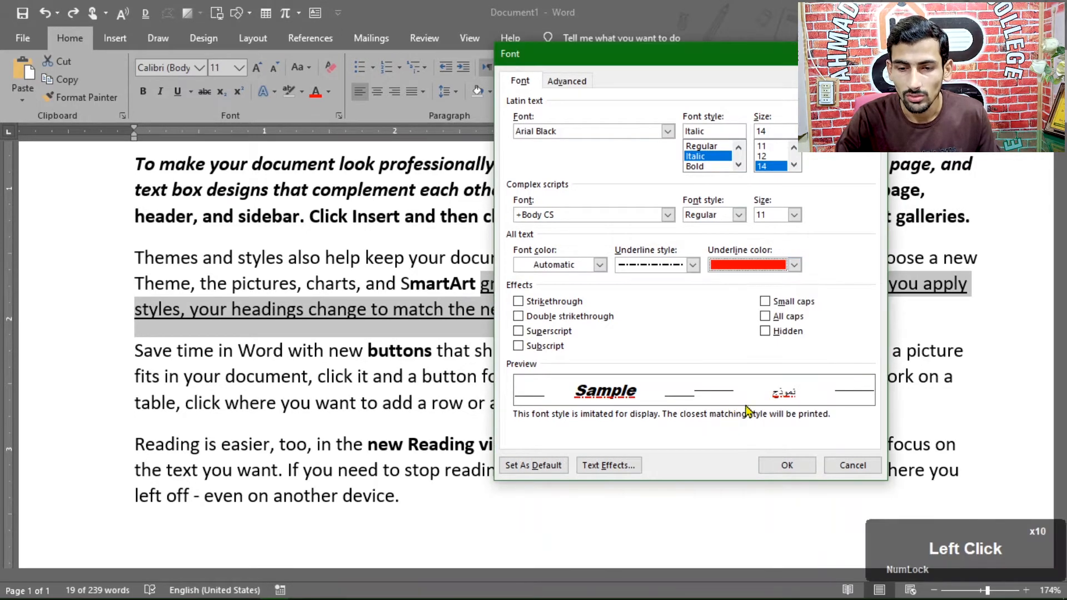
{"action": "left_click", "coordinate": [786, 467]}
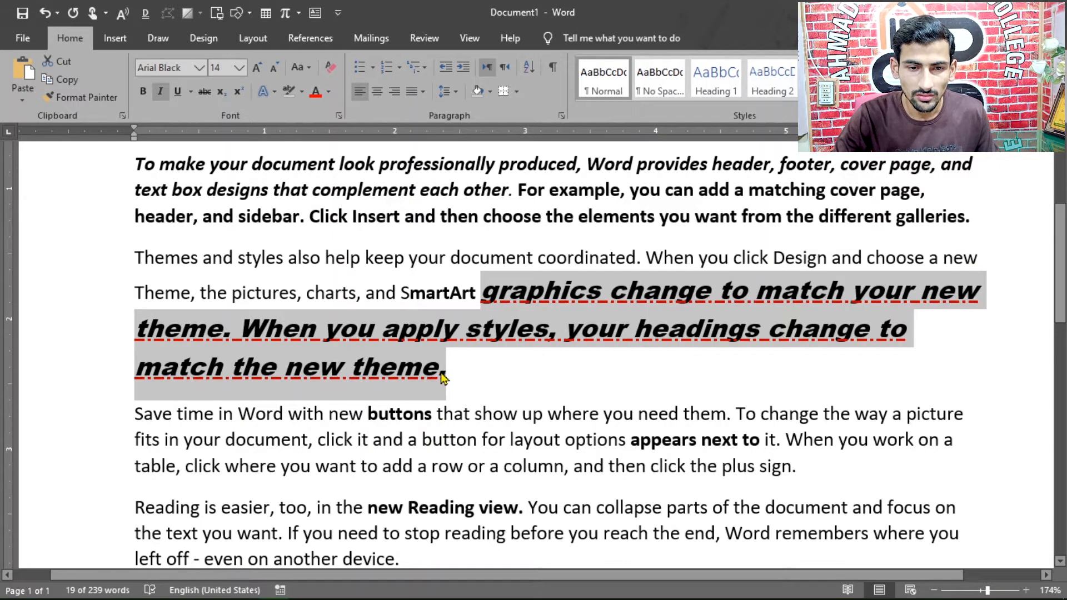
Change the underline color of the selected Arial Black text to the standard purple
{"action": "left_click", "coordinate": [191, 92]}
{"action": "left_click", "coordinate": [216, 315]}
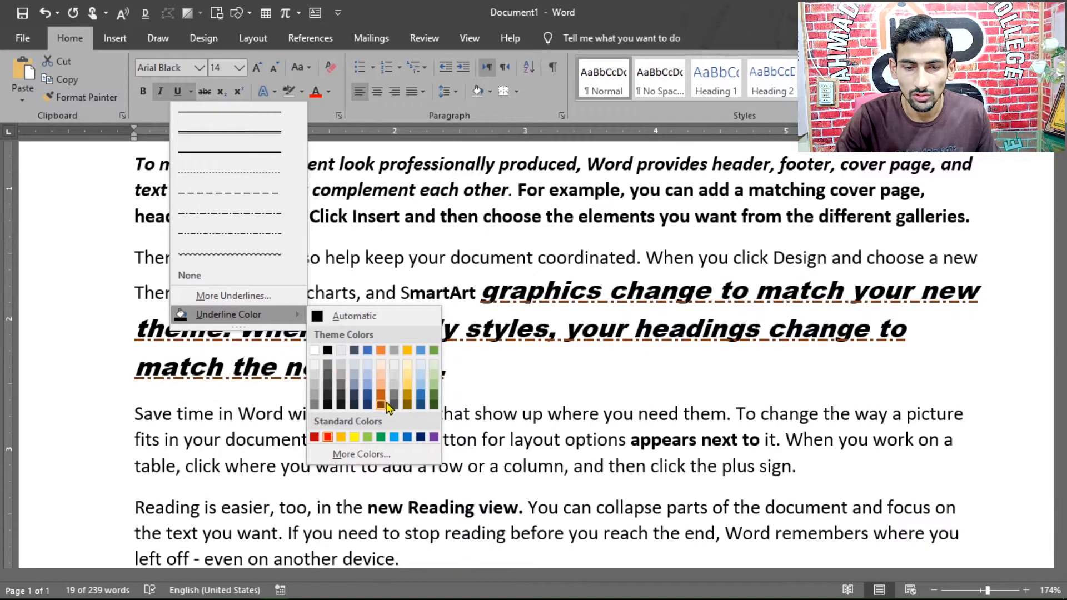
{"action": "left_click", "coordinate": [434, 438]}
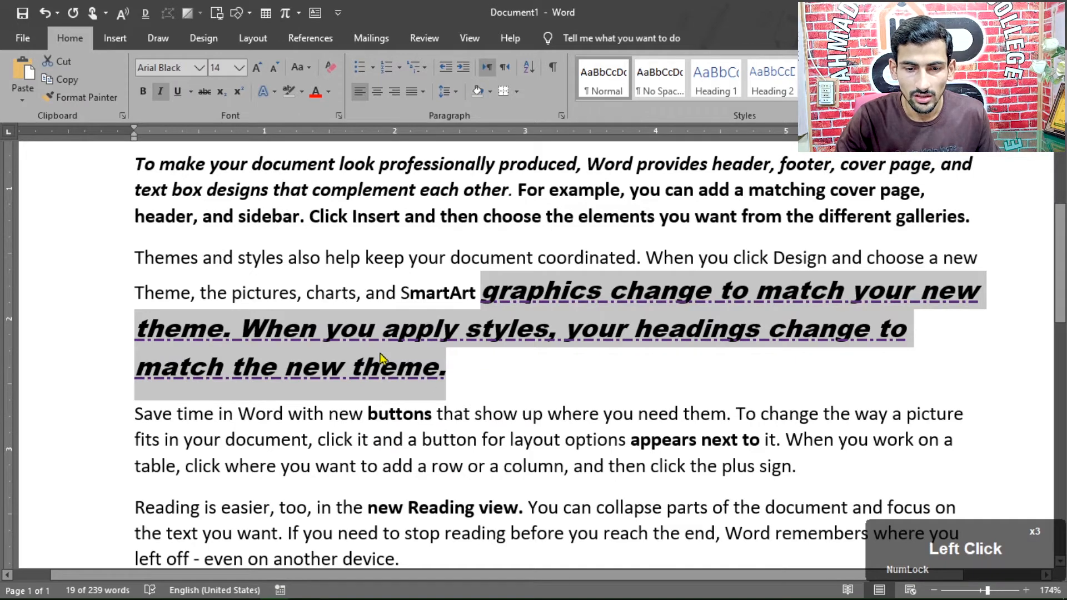
Add the lines "Old Price 2500" and "New Price 1800" at the document's end and strike through the old price line
{"action": "scroll", "coordinate": [374, 365], "scroll_direction": "down", "scroll_amount": 4}
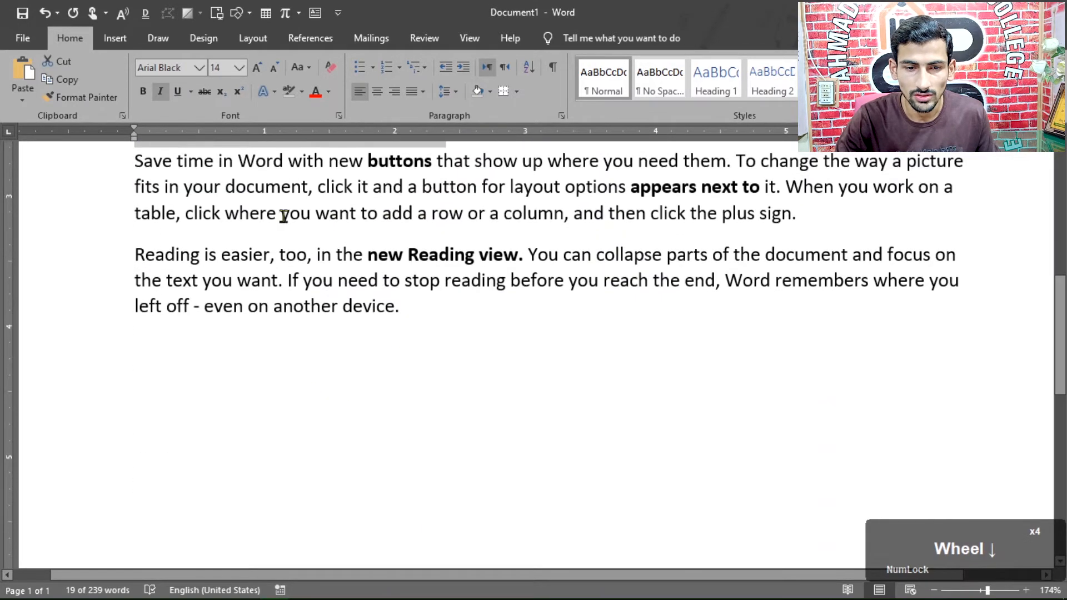
{"action": "left_click", "coordinate": [405, 309]}
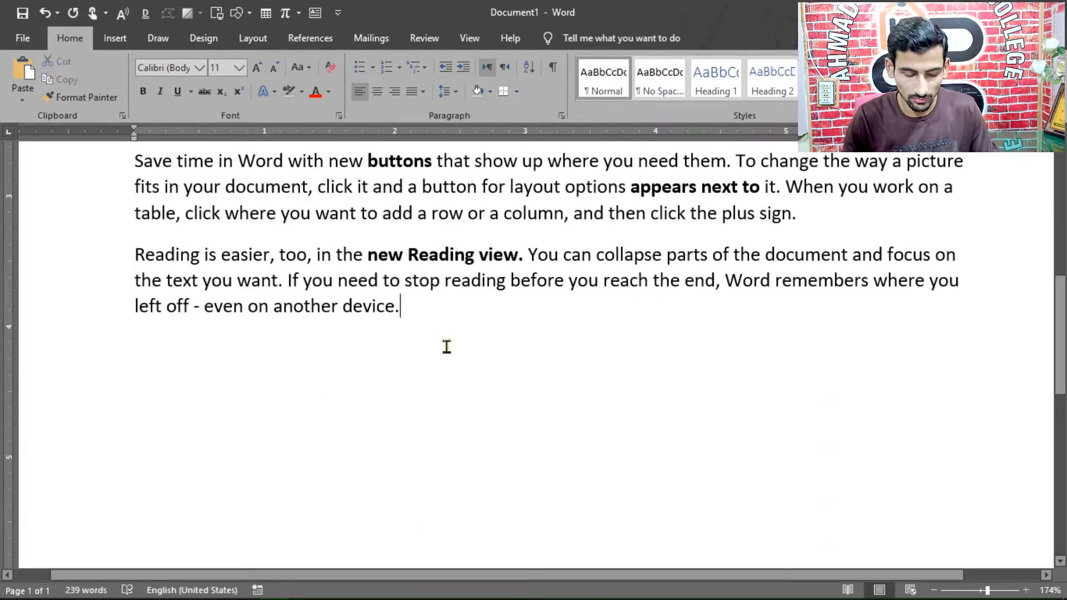
{"action": "key", "text": "Return"}
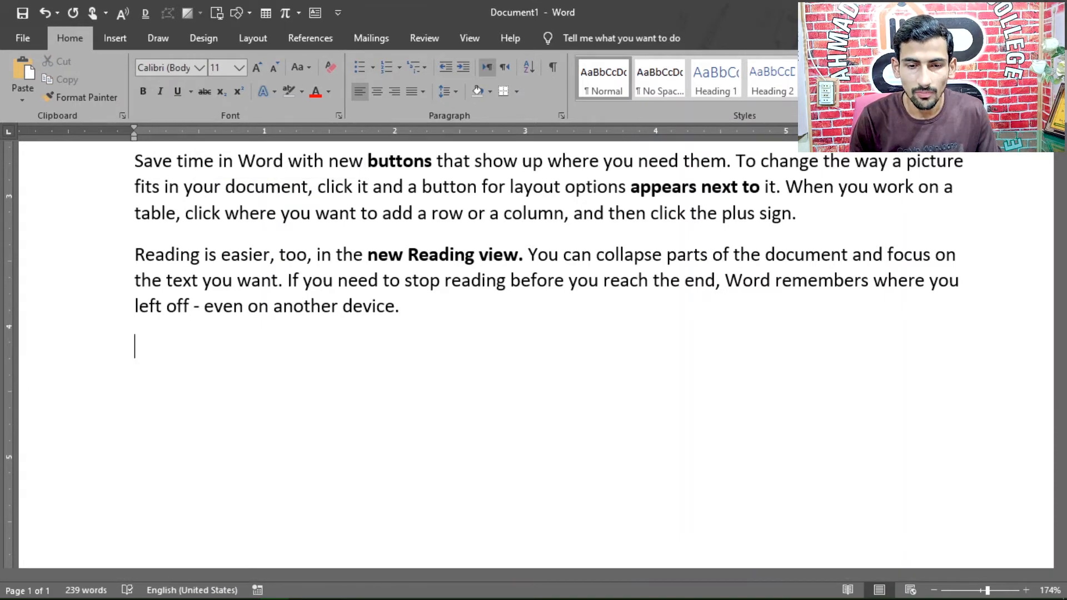
{"action": "type", "text": "Old Price 2500 New Price 1800"}
{"action": "left_click_drag", "start_coordinate": [258, 345], "coordinate": [143, 353]}
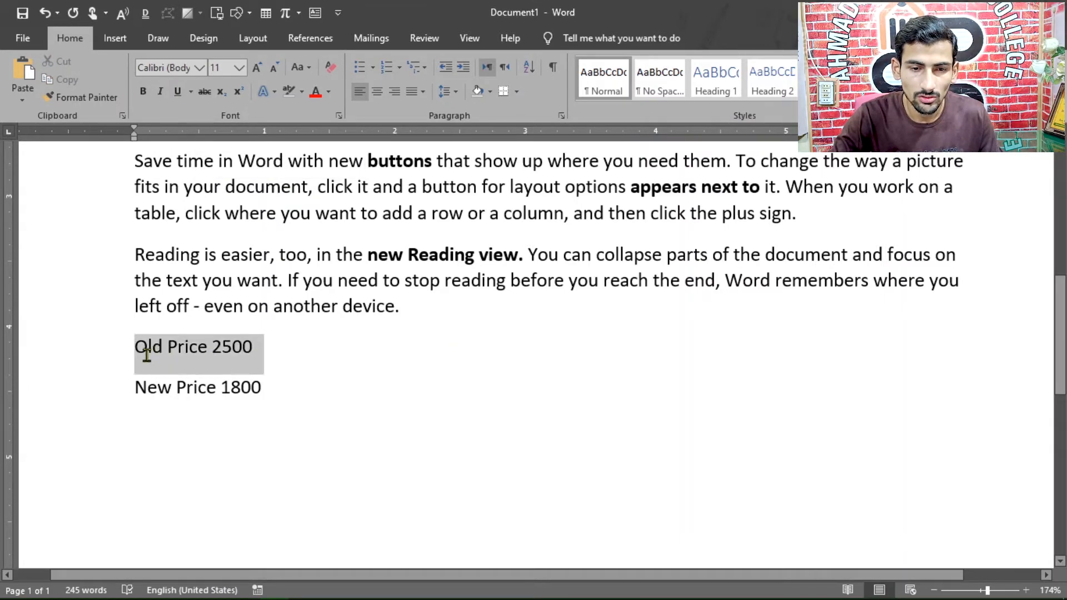
{"action": "left_click", "coordinate": [204, 94]}
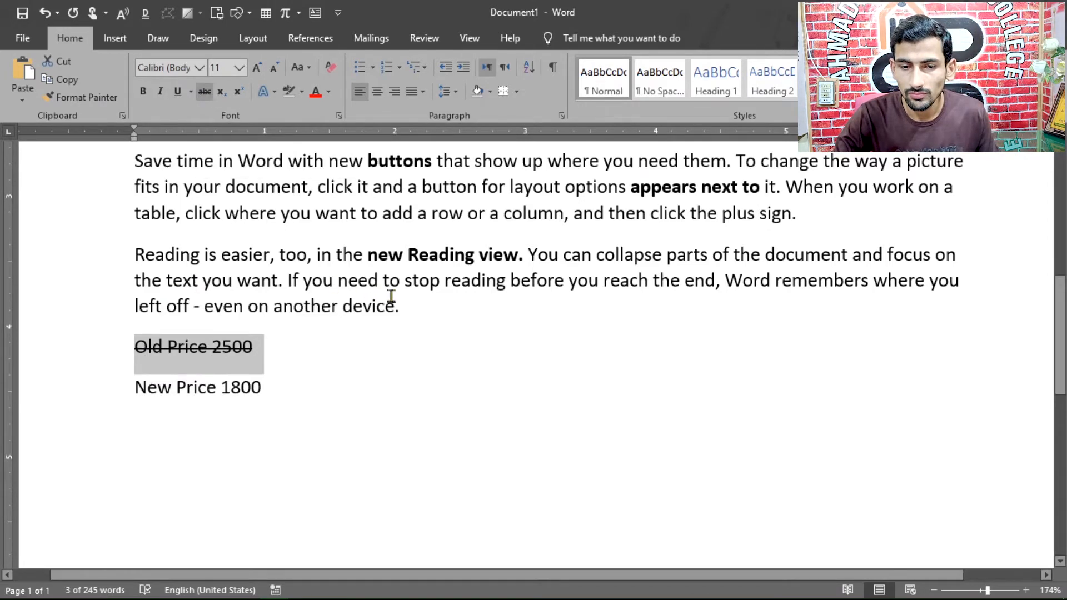
Strike through the words "also help keep your document coordinated" in the third paragraph
{"action": "scroll", "coordinate": [425, 347], "scroll_direction": "up", "scroll_amount": 8}
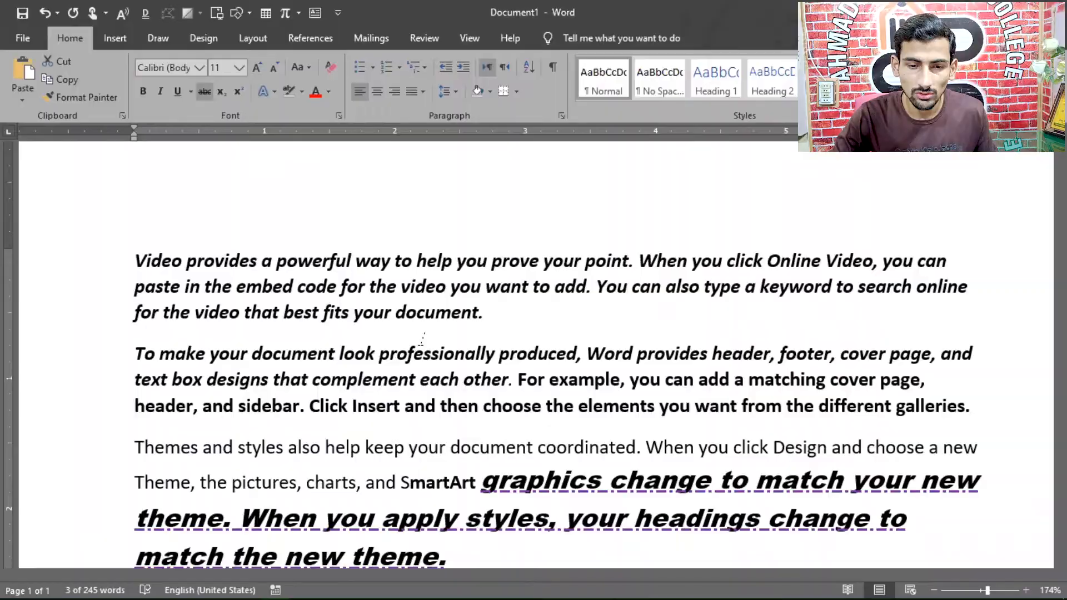
{"action": "scroll", "coordinate": [422, 339], "scroll_direction": "down", "scroll_amount": 2}
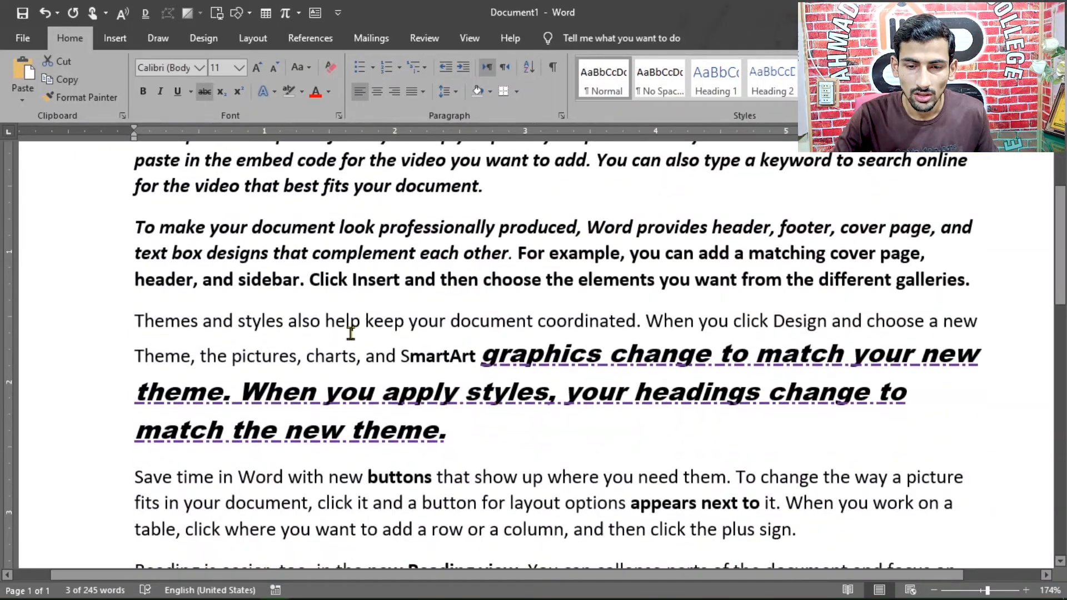
{"action": "left_click_drag", "start_coordinate": [287, 321], "coordinate": [362, 321]}
{"action": "left_click_drag", "start_coordinate": [437, 321], "coordinate": [635, 321]}
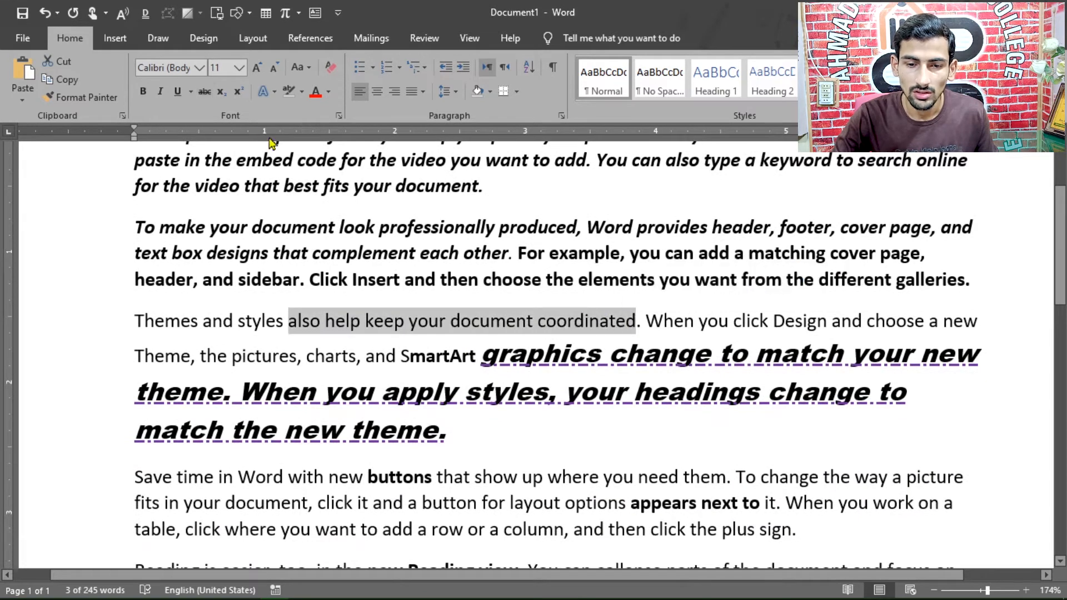
{"action": "left_click", "coordinate": [205, 93]}
Apply the Double strikethrough effect to the "Old Price 2500" line
{"action": "scroll", "coordinate": [462, 308], "scroll_direction": "down", "scroll_amount": 4}
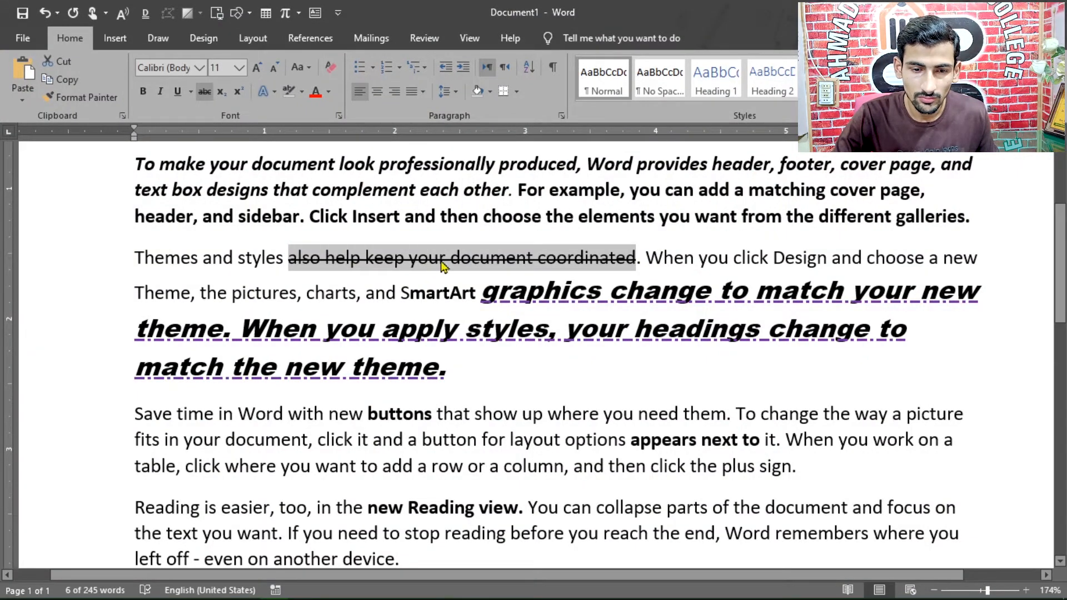
{"action": "scroll", "coordinate": [443, 266], "scroll_direction": "down", "scroll_amount": 4}
{"action": "left_click", "coordinate": [268, 290]}
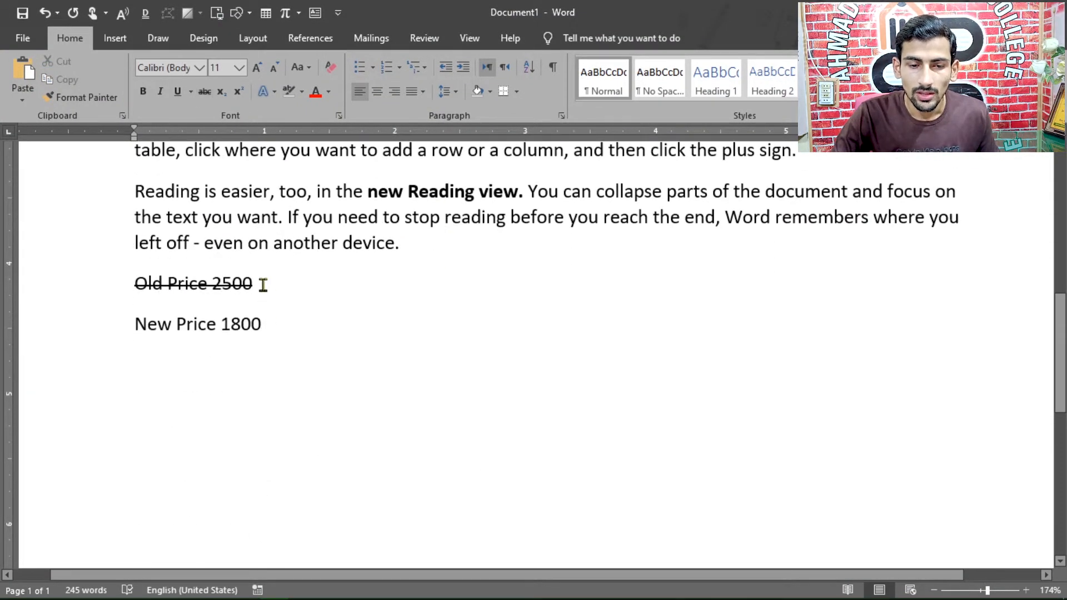
{"action": "left_click_drag", "start_coordinate": [261, 283], "coordinate": [148, 287]}
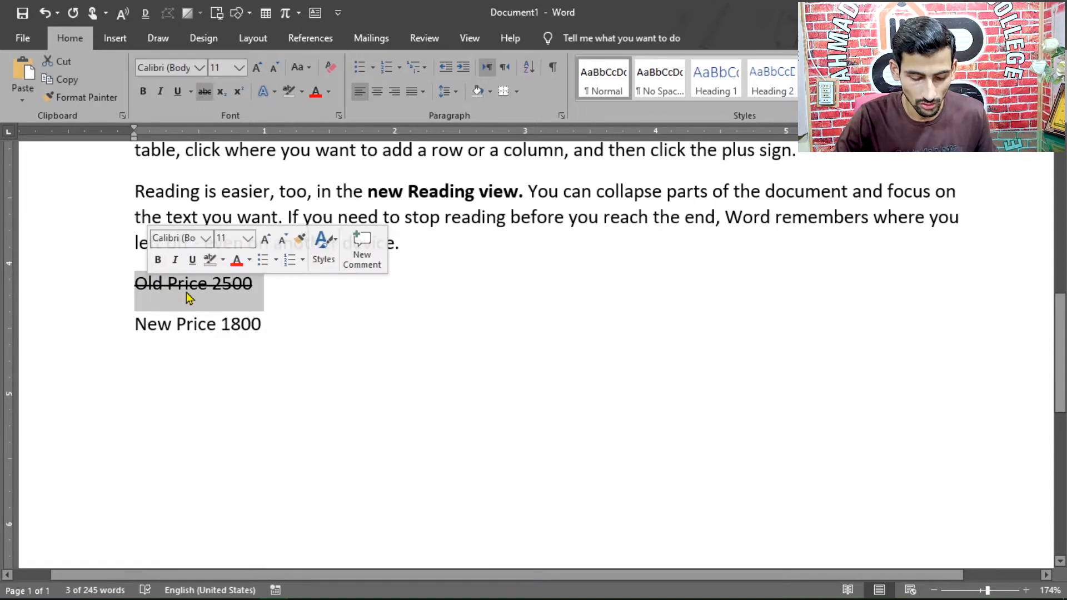
{"action": "key", "text": "ctrl+d"}
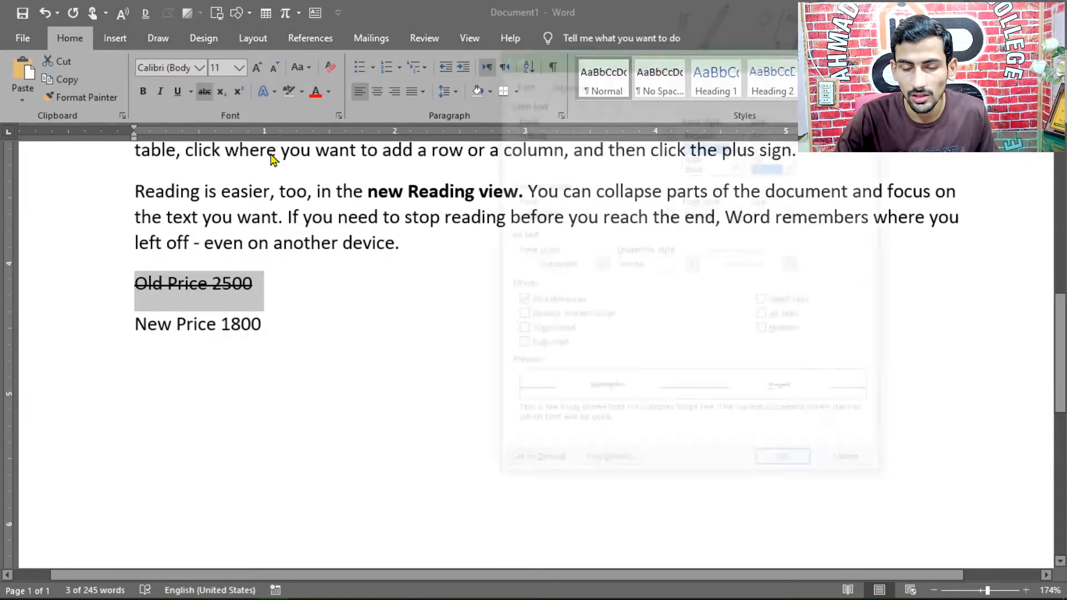
{"action": "left_click", "coordinate": [518, 317]}
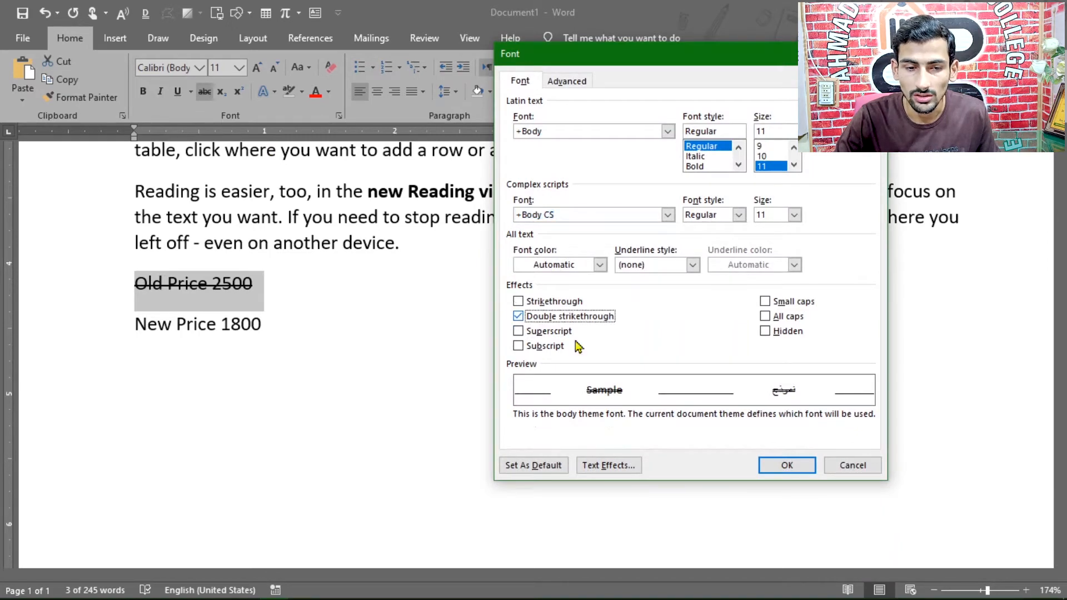
{"action": "left_click", "coordinate": [789, 466]}
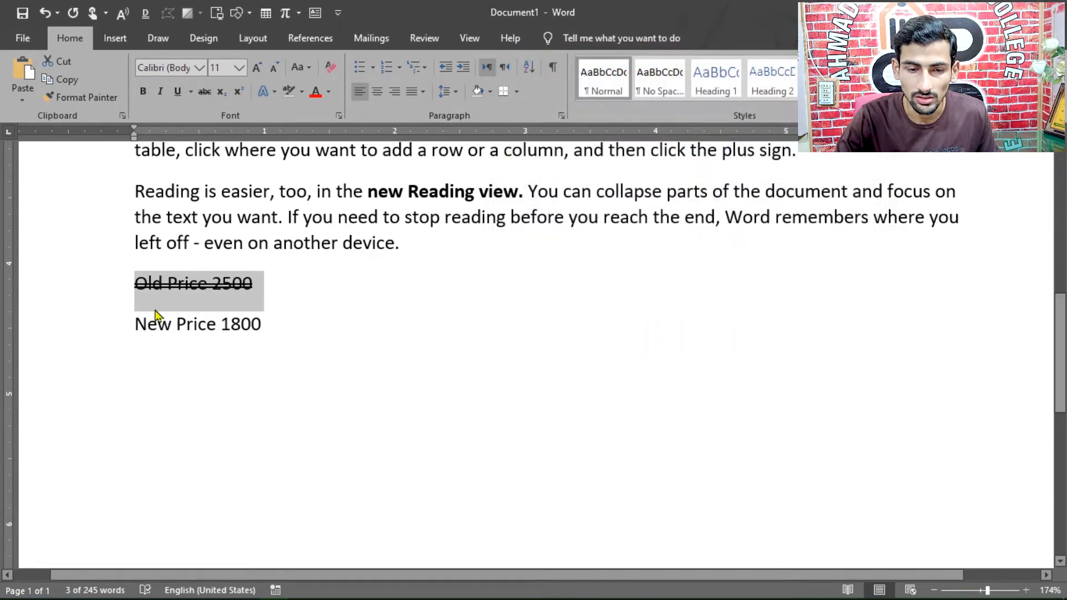
Add the formulas "H2SO4" and "H2O" on separate new lines below "New Price 1800"
{"action": "left_click", "coordinate": [276, 328]}
{"action": "scroll", "coordinate": [278, 269], "scroll_direction": "down", "scroll_amount": 1}
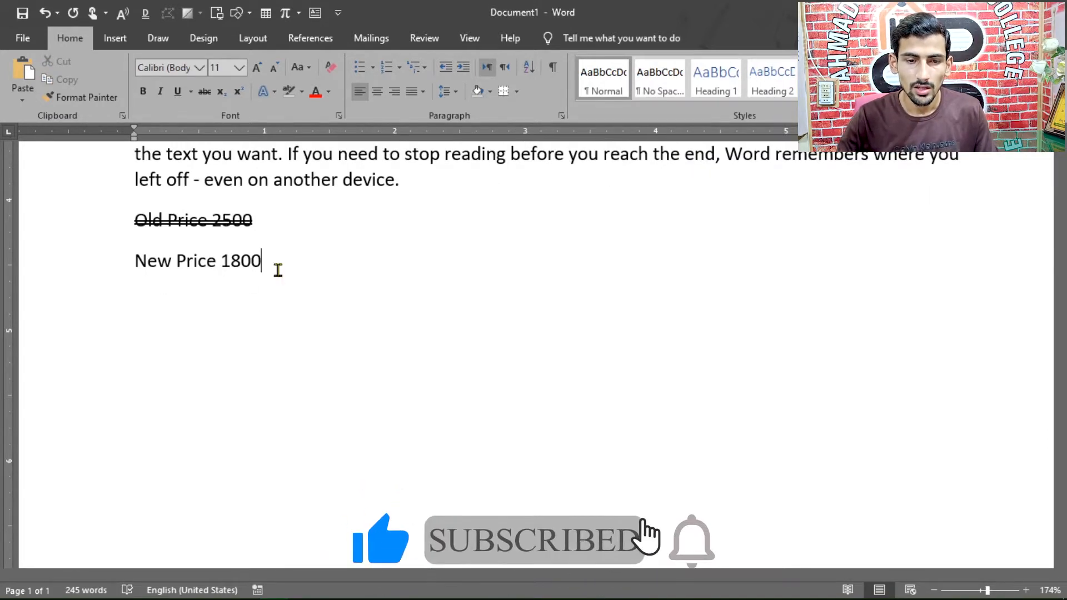
{"action": "key", "text": "Return"}
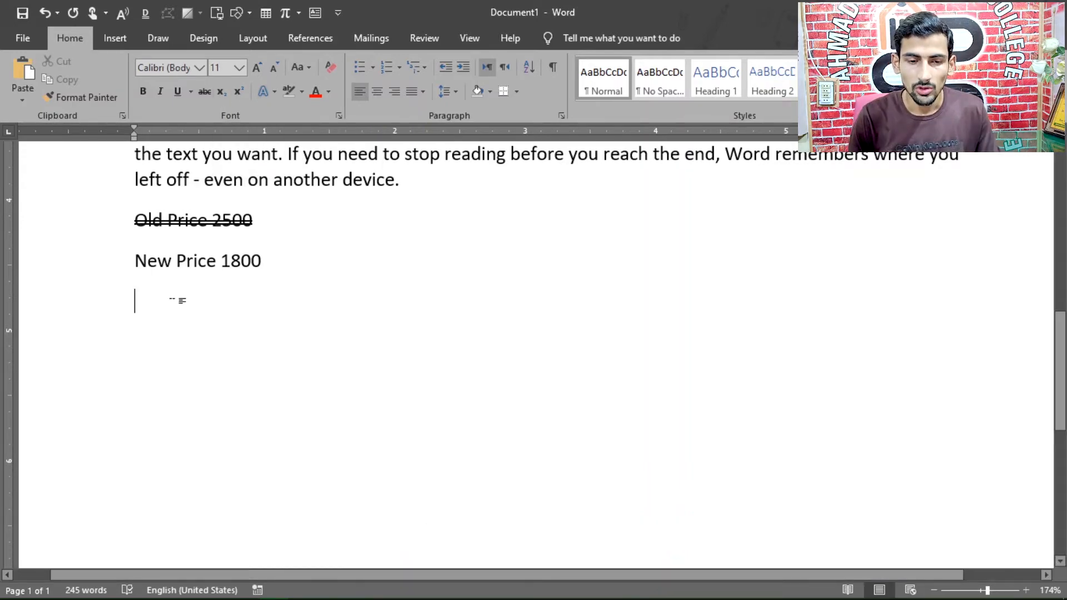
{"action": "type", "text": "H"}
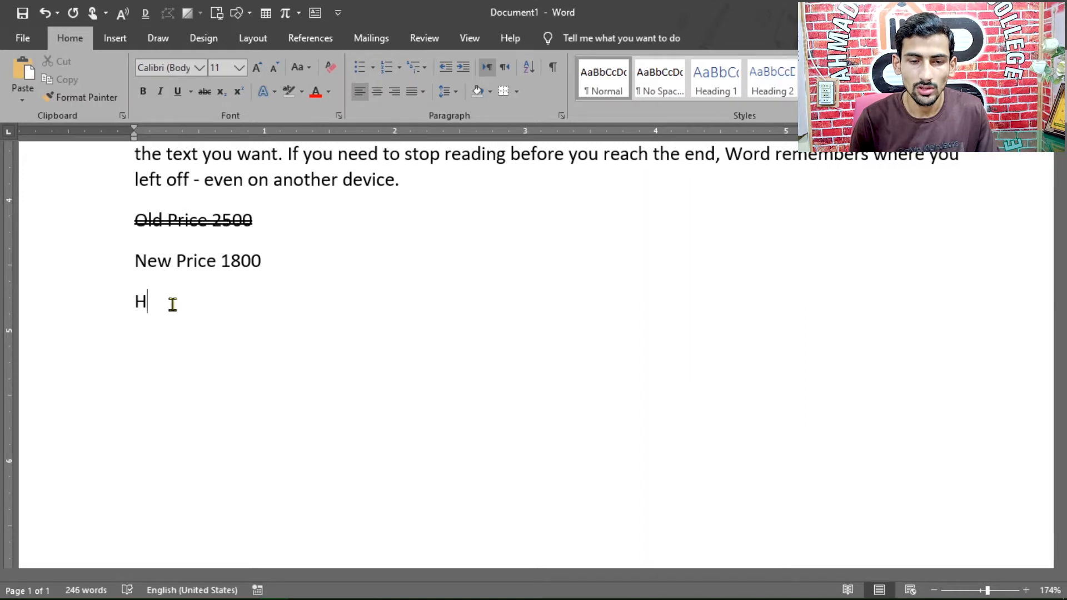
{"action": "type", "text": "2so"}
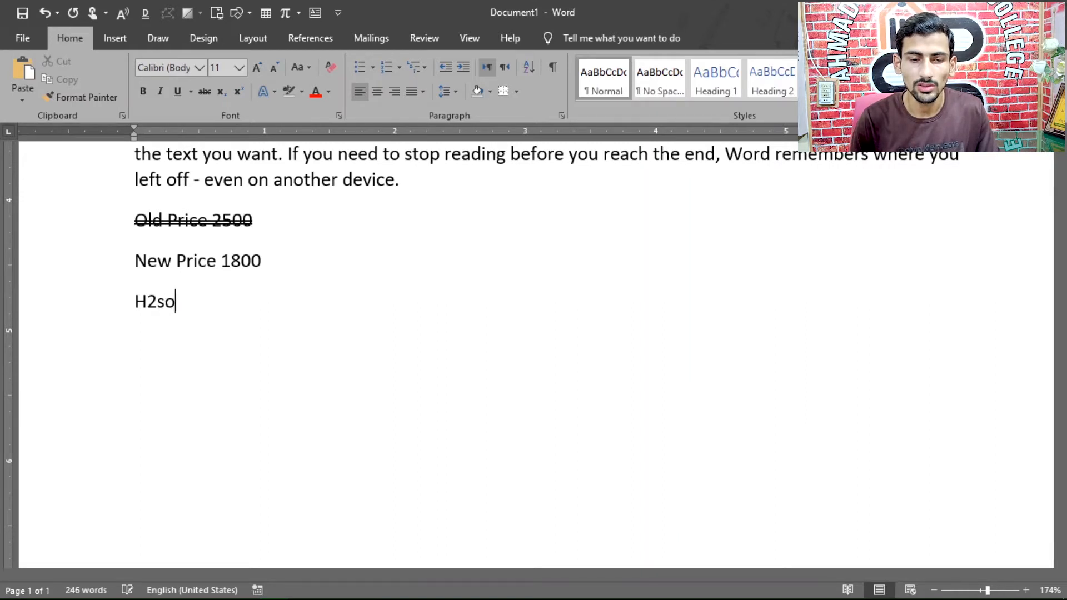
{"action": "type", "text": "S"}
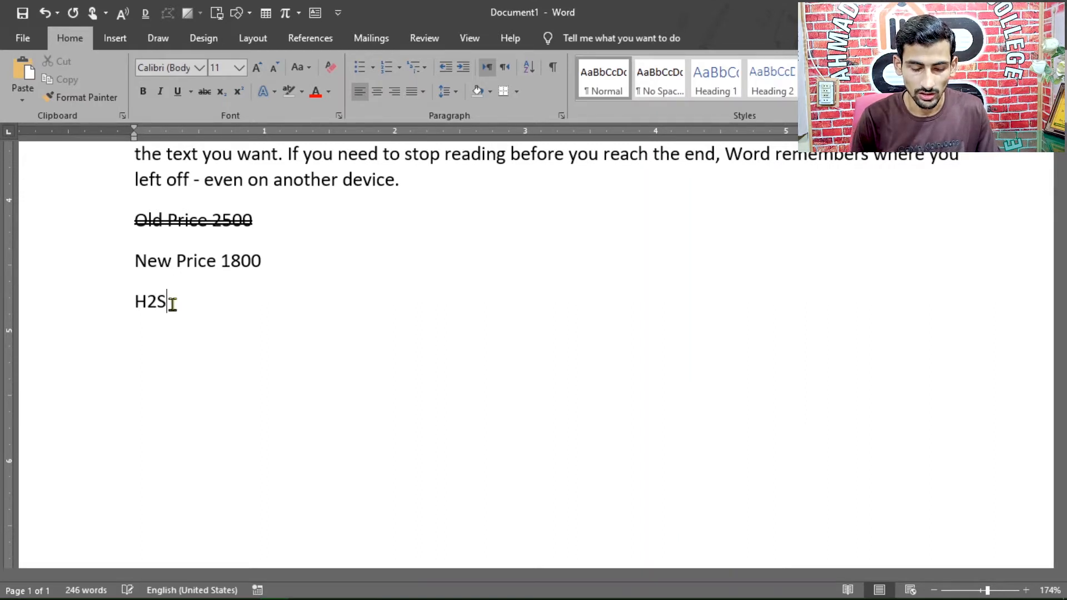
{"action": "type", "text": "O4"}
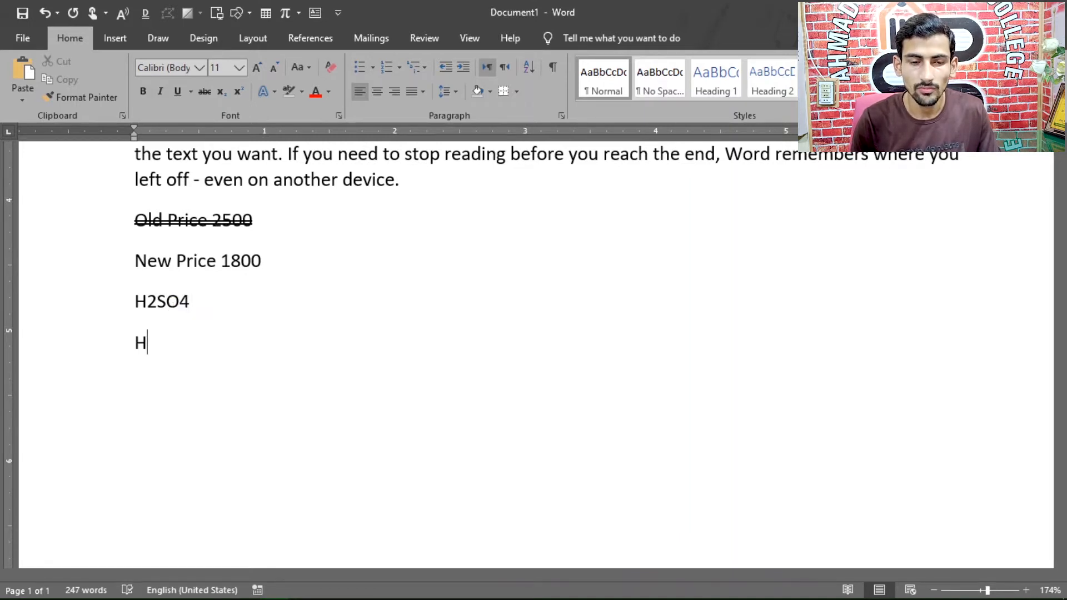
{"action": "type", "text": "2O"}
Format the 2 and the 4 in the "H2SO4" line as subscripts
{"action": "left_click", "coordinate": [158, 302]}
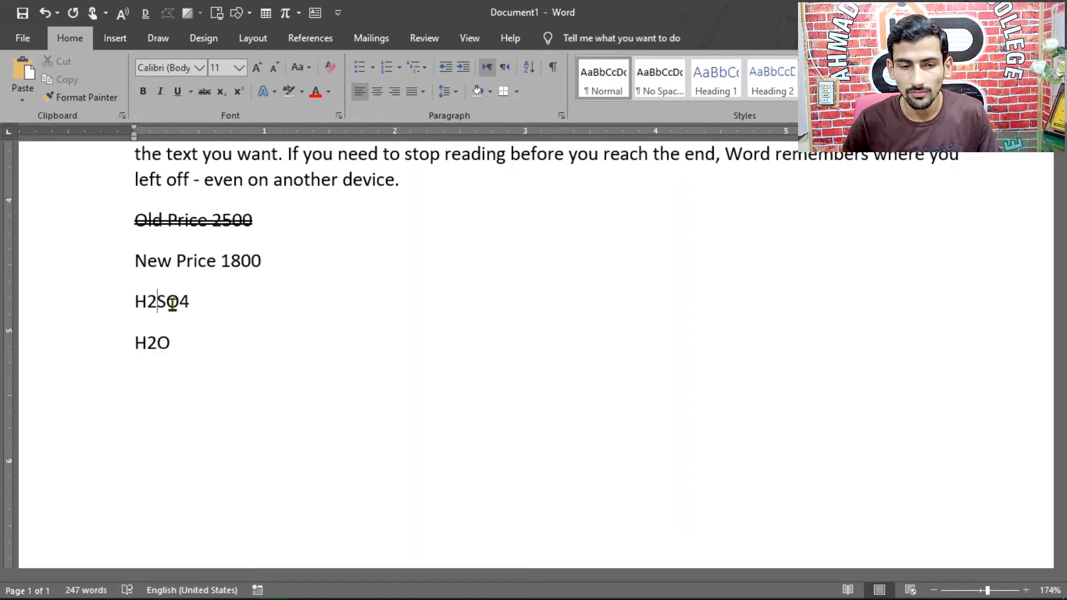
{"action": "key", "text": "shift+Left"}
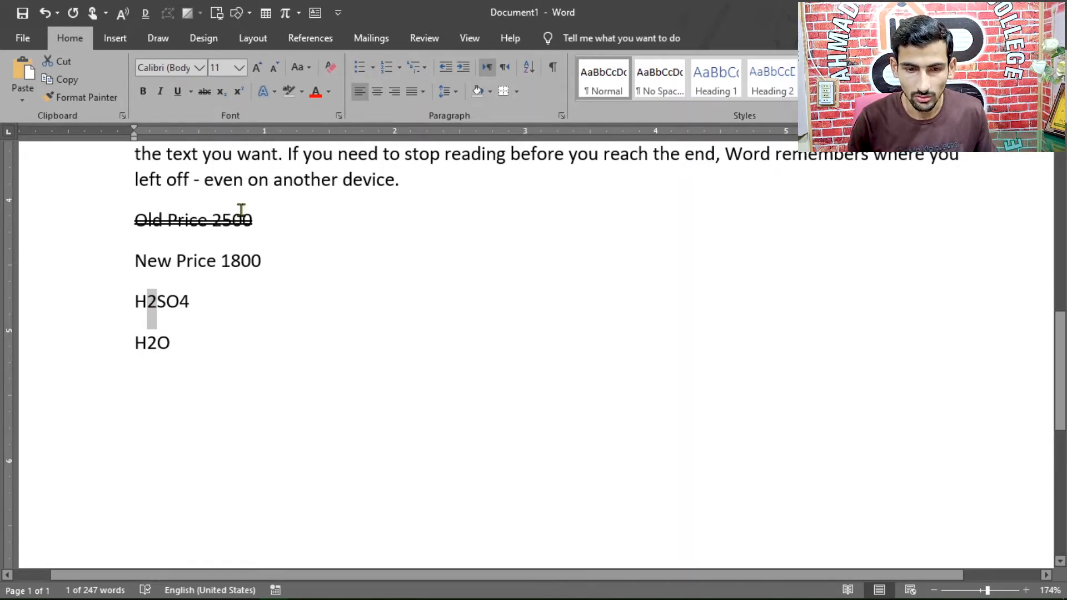
{"action": "key", "text": "ctrl+equal"}
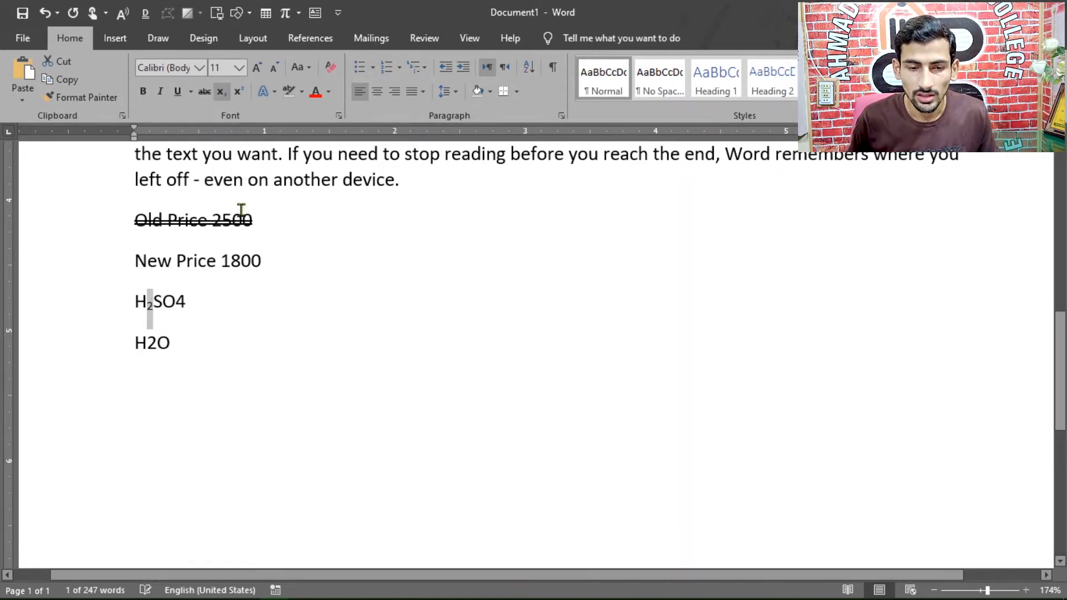
{"action": "key", "text": "Right"}
{"action": "key", "text": "Right"}
{"action": "key", "text": "Right"}
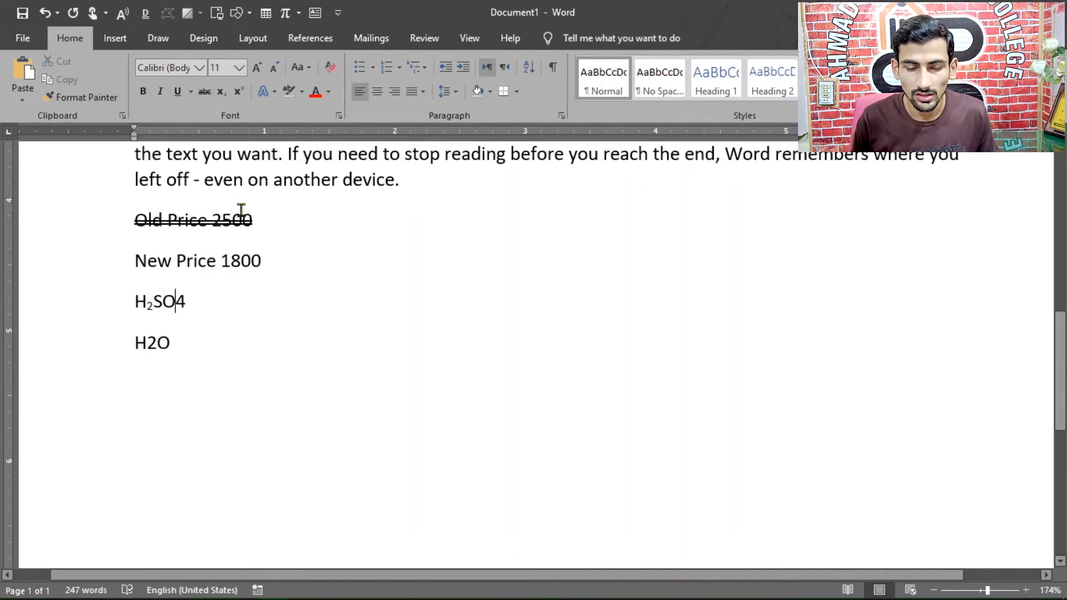
{"action": "key", "text": "shift+Right"}
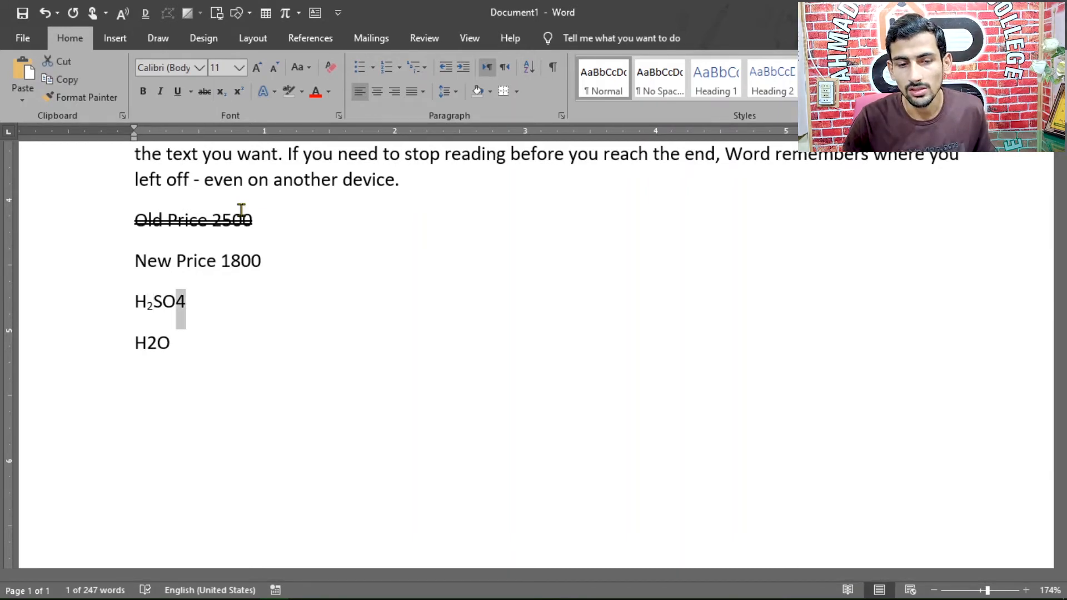
{"action": "key", "text": "ctrl+equal"}
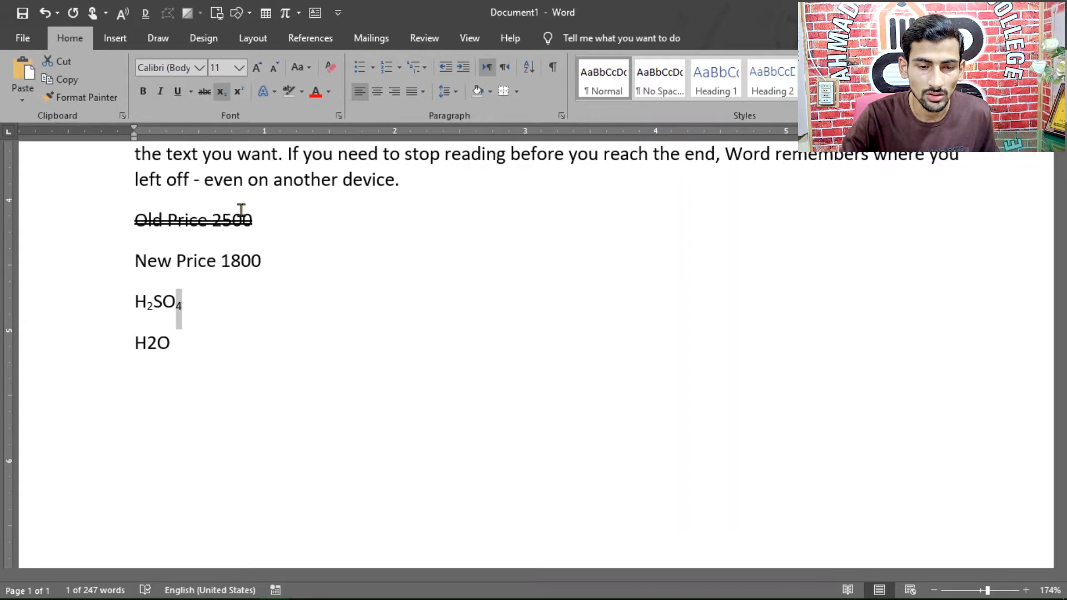
Format the 2 in the "H2O" line as a subscript
{"action": "left_click_drag", "start_coordinate": [135, 302], "coordinate": [205, 317]}
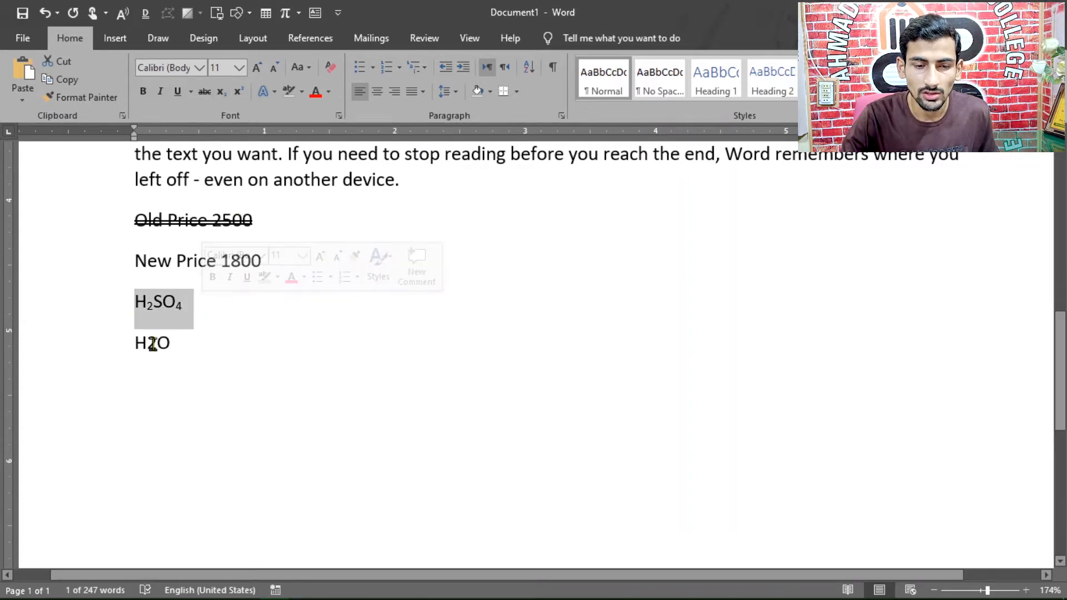
{"action": "left_click_drag", "start_coordinate": [151, 344], "coordinate": [159, 344]}
{"action": "key", "text": "ctrl+equal"}
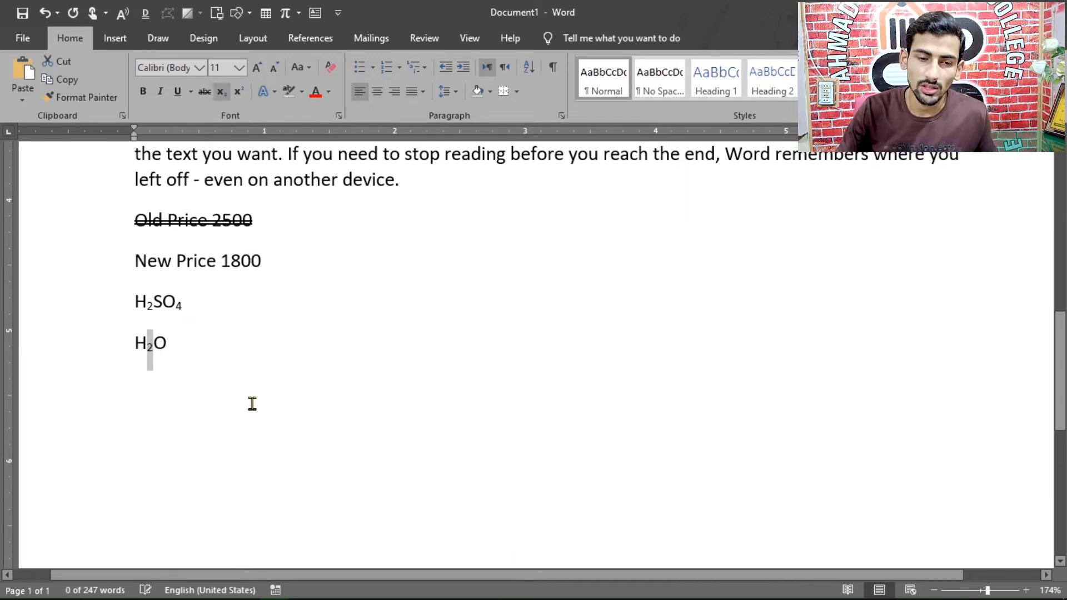
Add the formula H₂SO₄ on a new line below H₂O, switching subscript on only for the 2 and the 4
{"action": "left_click", "coordinate": [179, 343]}
{"action": "key", "text": "Return"}
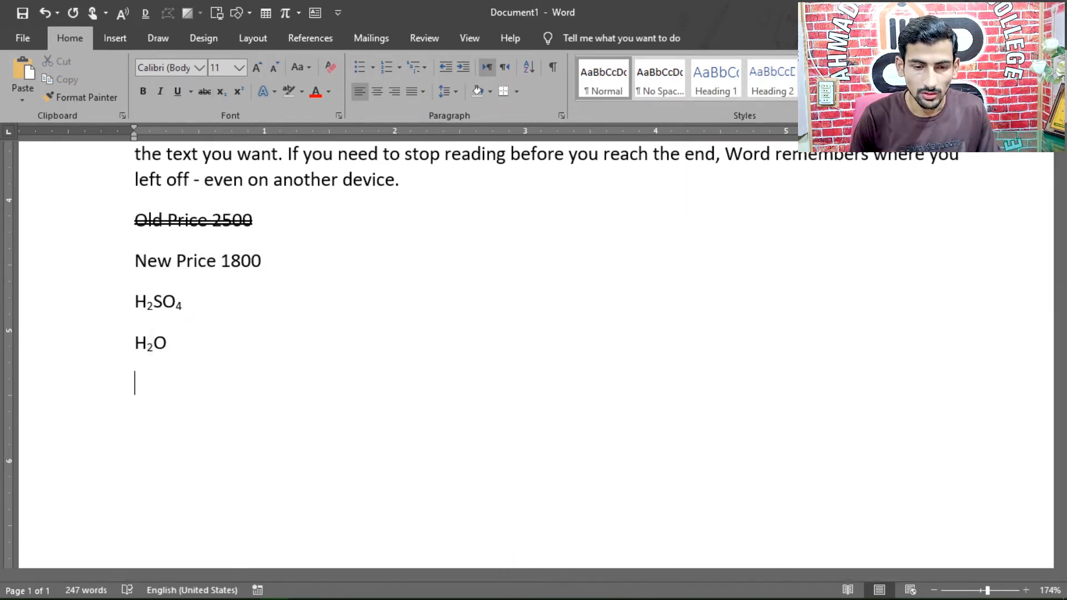
{"action": "type", "text": "H"}
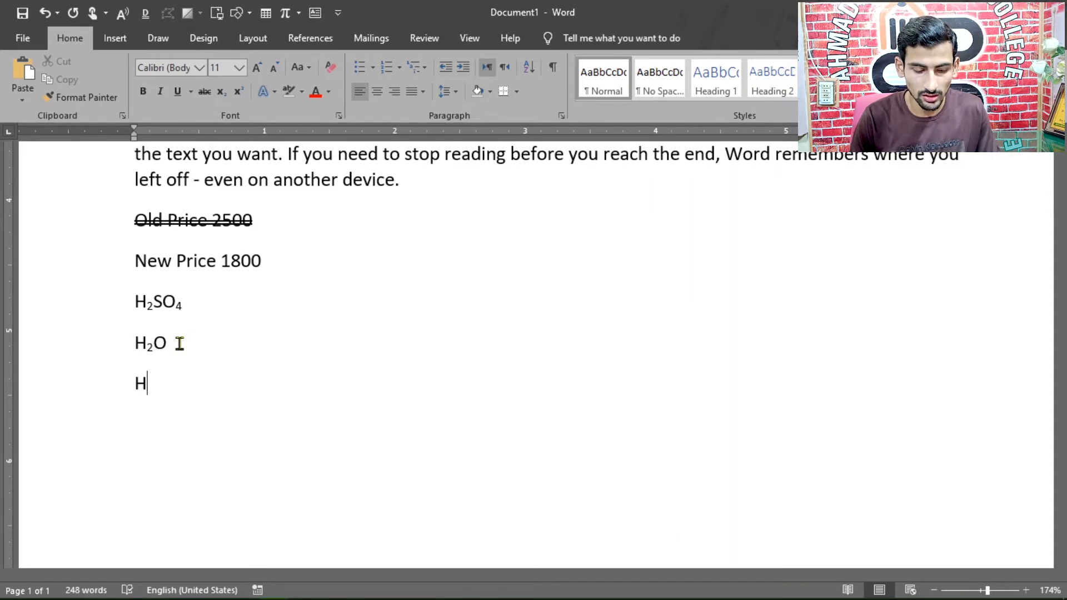
{"action": "key", "text": "ctrl+equal"}
{"action": "type", "text": "2"}
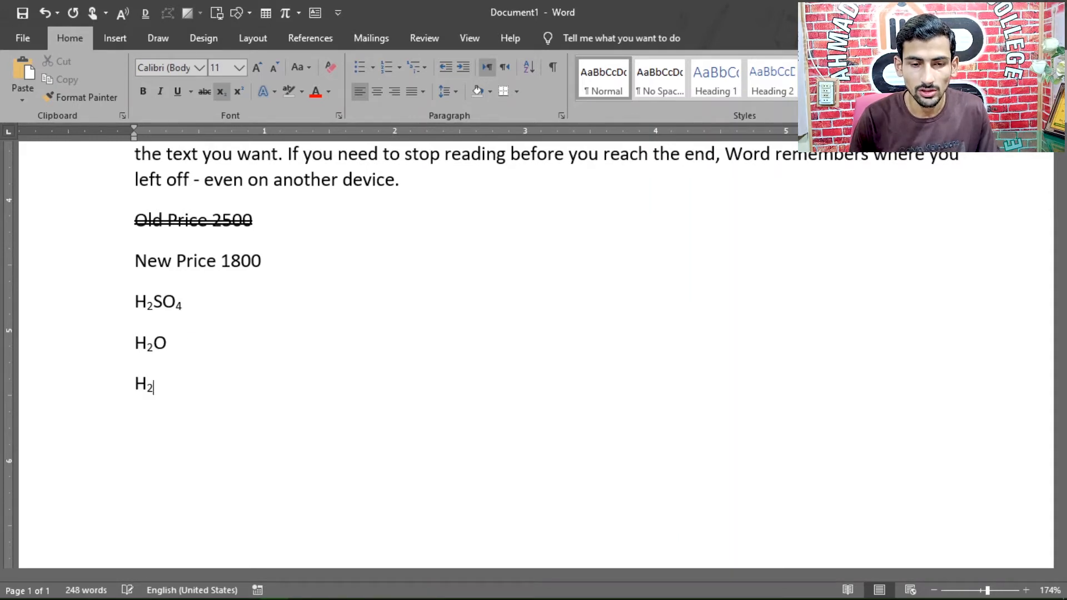
{"action": "key", "text": "ctrl+equal"}
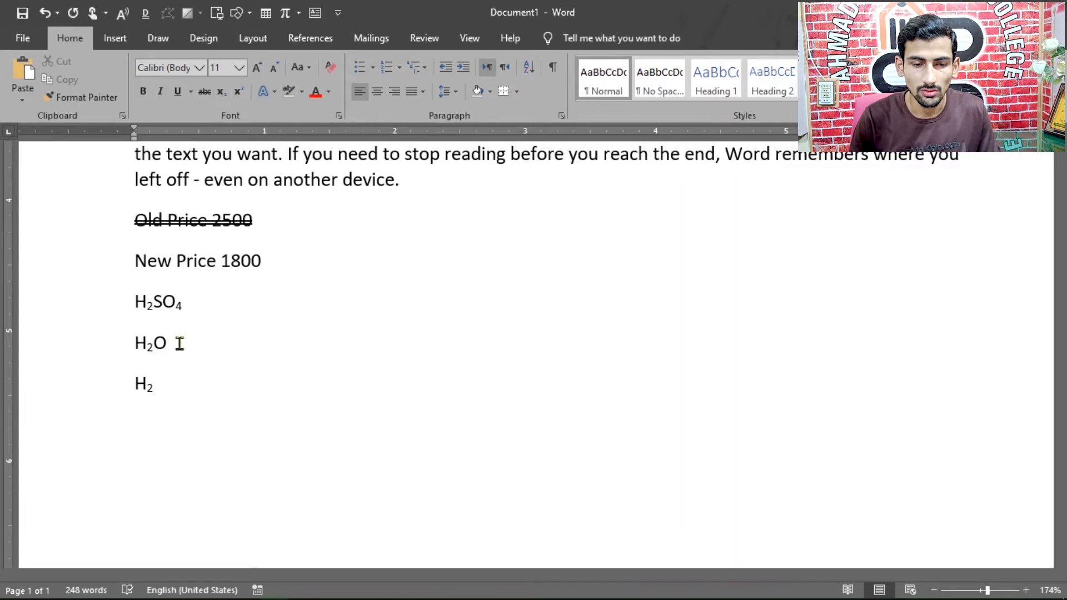
{"action": "type", "text": "SO"}
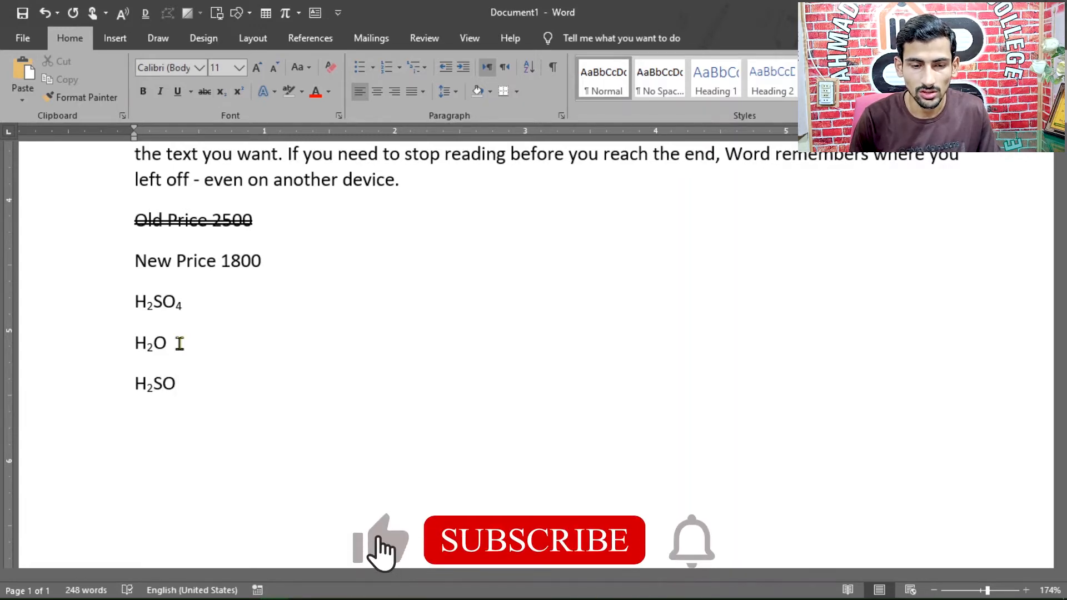
{"action": "key", "text": "ctrl+equal"}
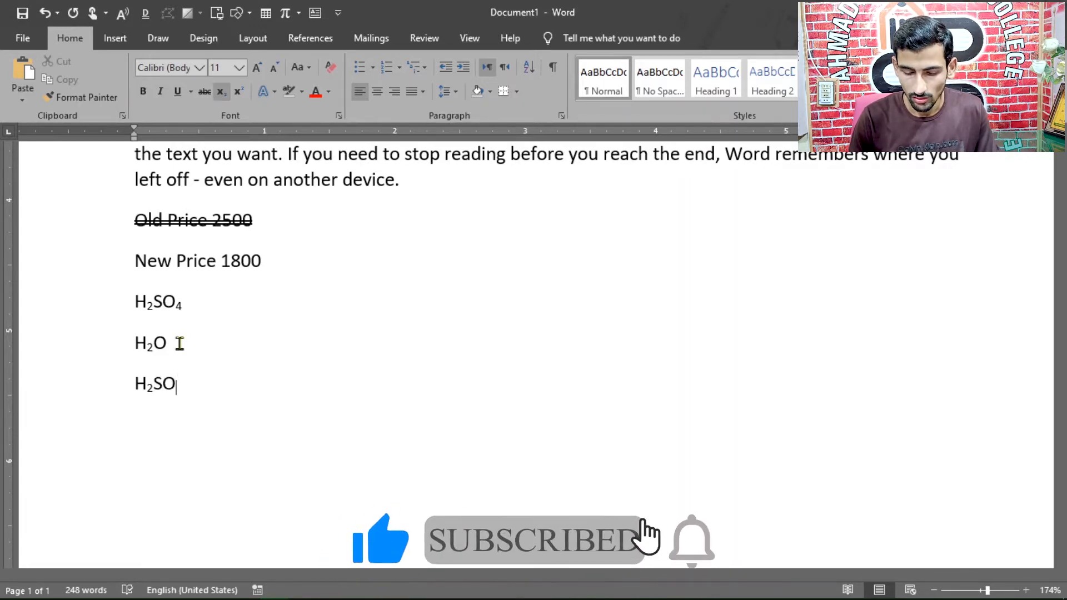
{"action": "type", "text": "4"}
{"action": "key", "text": "ctrl+equal"}
Add a new line below the second H₂SO₄ containing 3 with a superscript 2
{"action": "key", "text": "Return"}
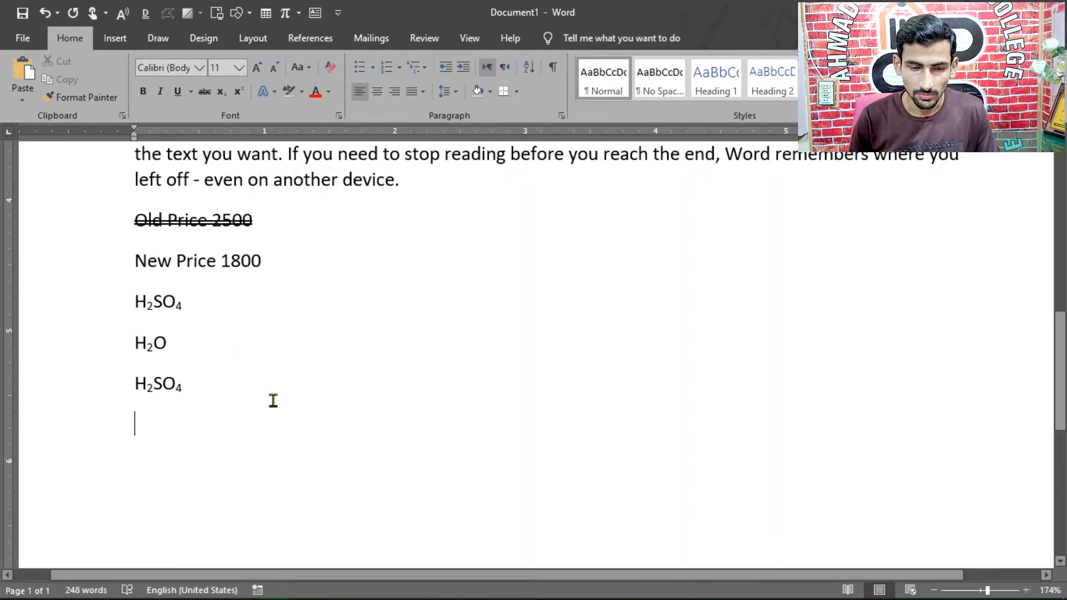
{"action": "type", "text": "3"}
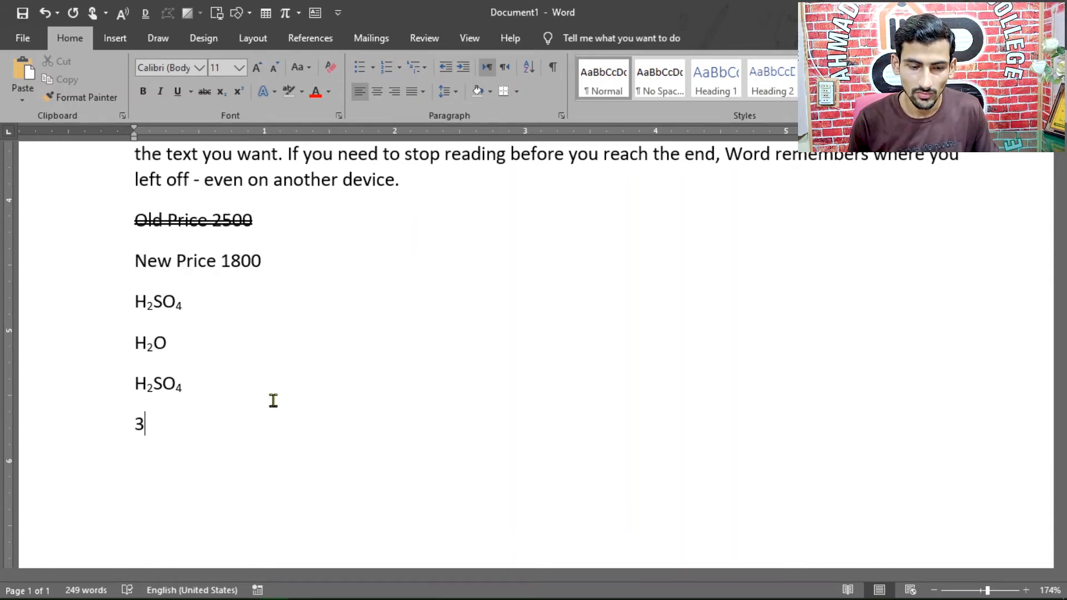
{"action": "key", "text": "ctrl+shift+plus"}
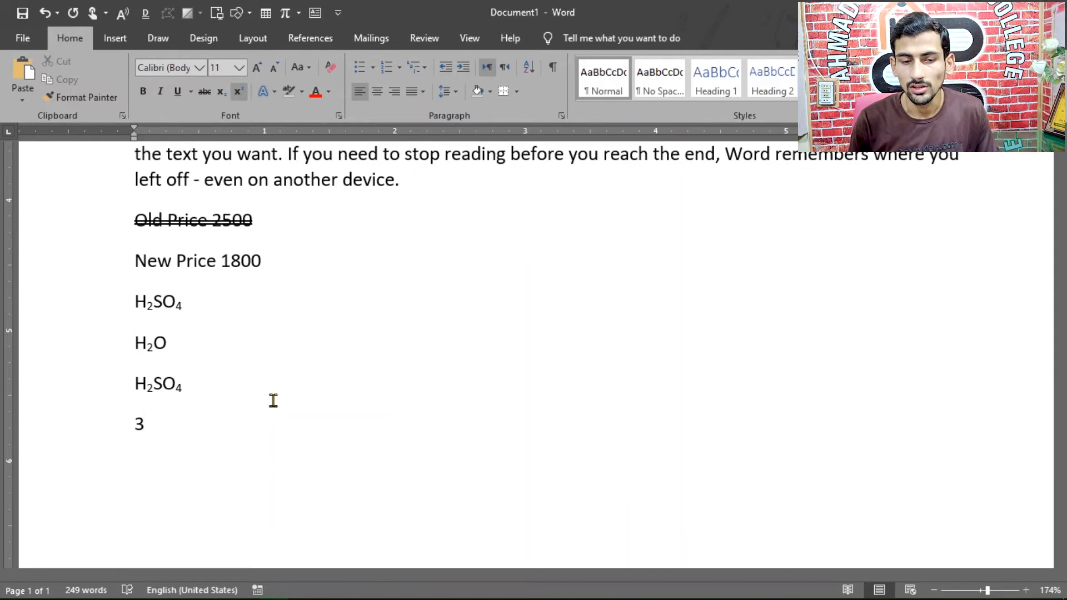
{"action": "type", "text": "2"}
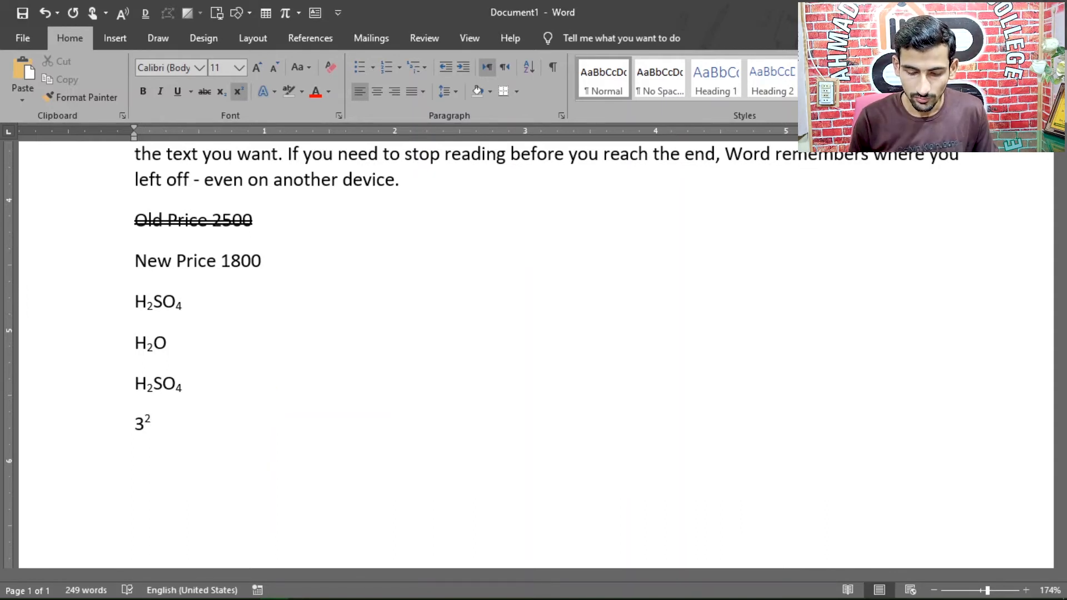
{"action": "key", "text": "ctrl+shift+plus"}
Add a new line below 3² containing "(2)" with the superscript exponent "1/2"
{"action": "key", "text": "Return"}
{"action": "type", "text": "x"}
{"action": "key", "text": "BackSpace"}
{"action": "type", "text": "("}
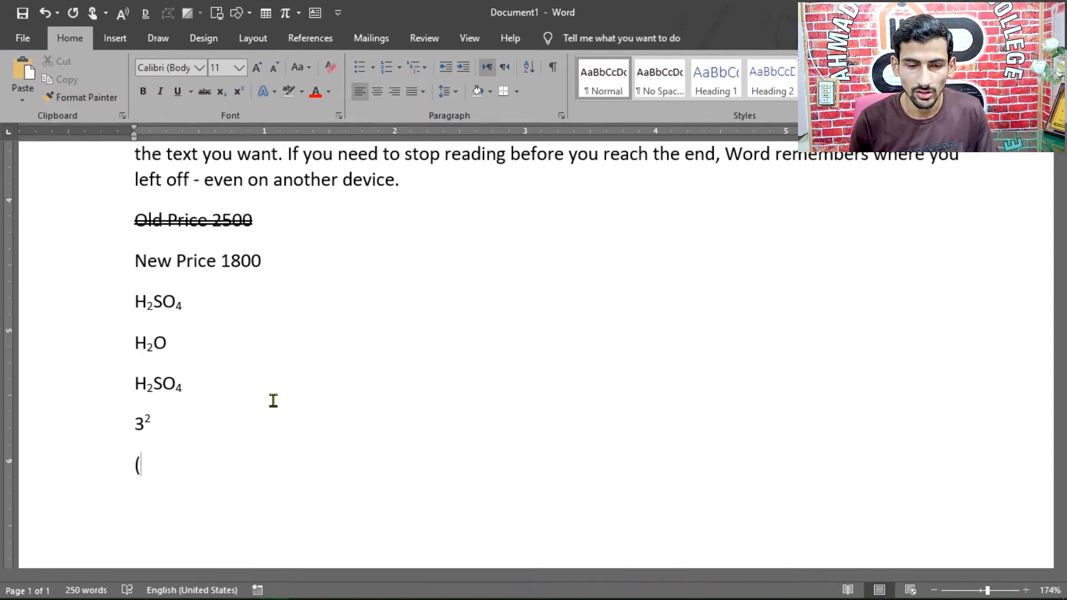
{"action": "type", "text": "2)"}
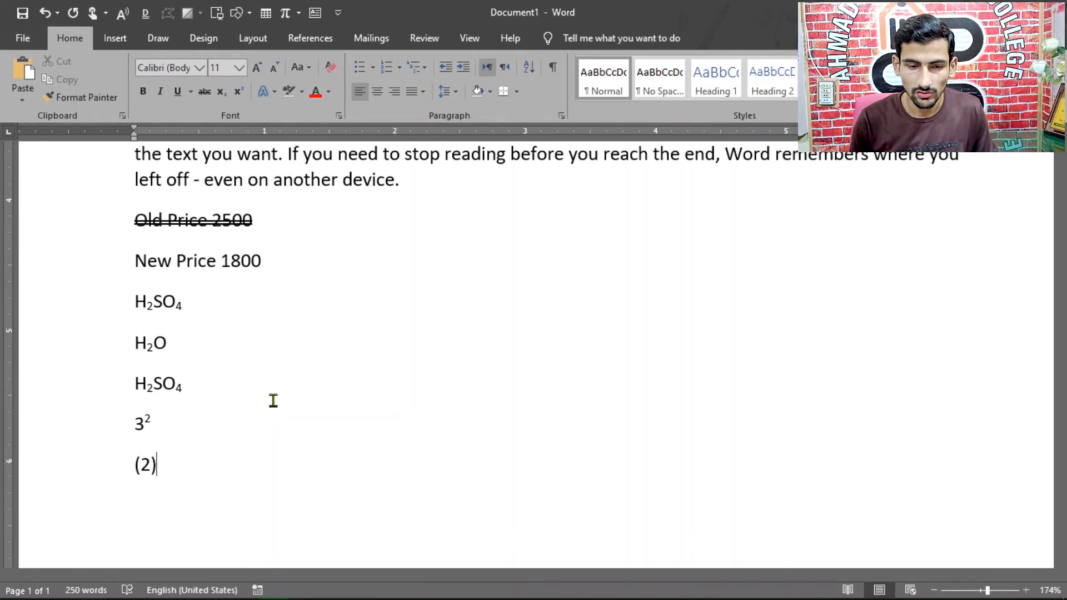
{"action": "key", "text": "ctrl+shift+plus"}
{"action": "type", "text": "1/2"}
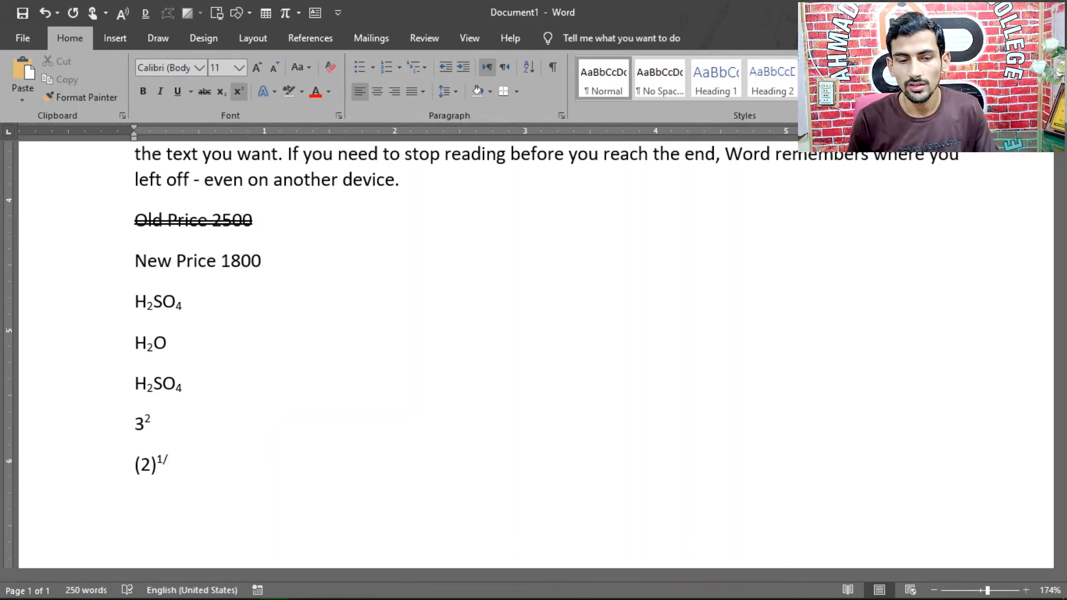